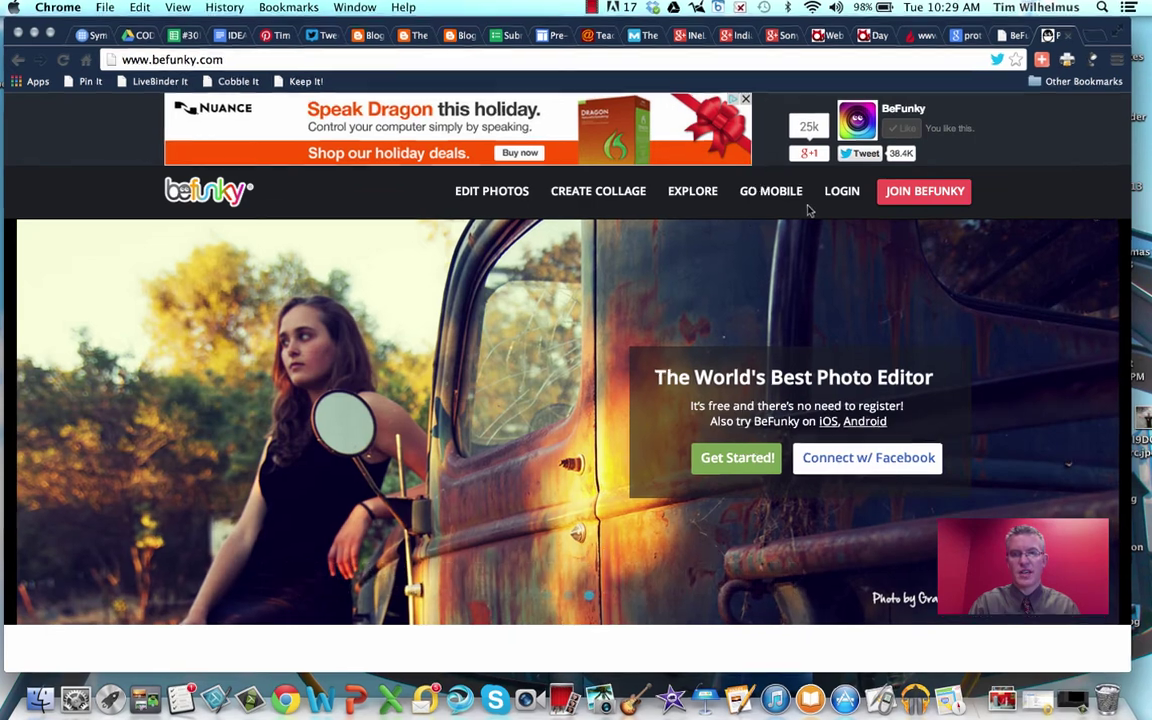
Log in to BeFunky through Facebook and open the photo editor
left_click(837, 199)
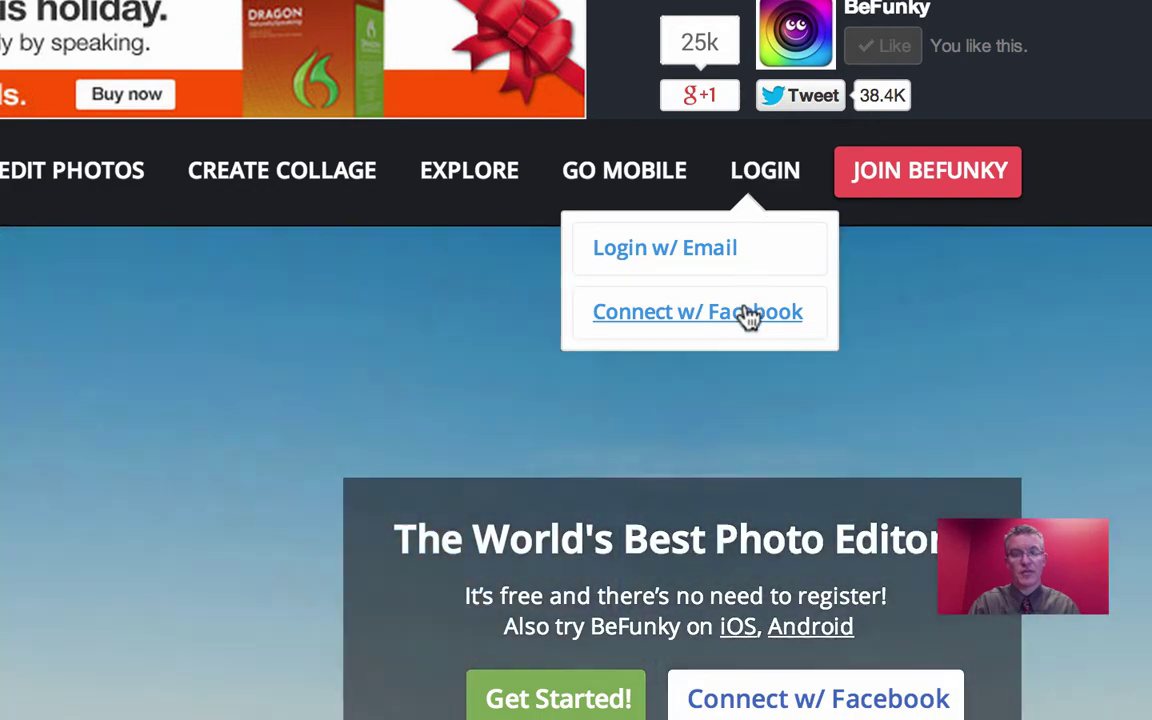
left_click(748, 311)
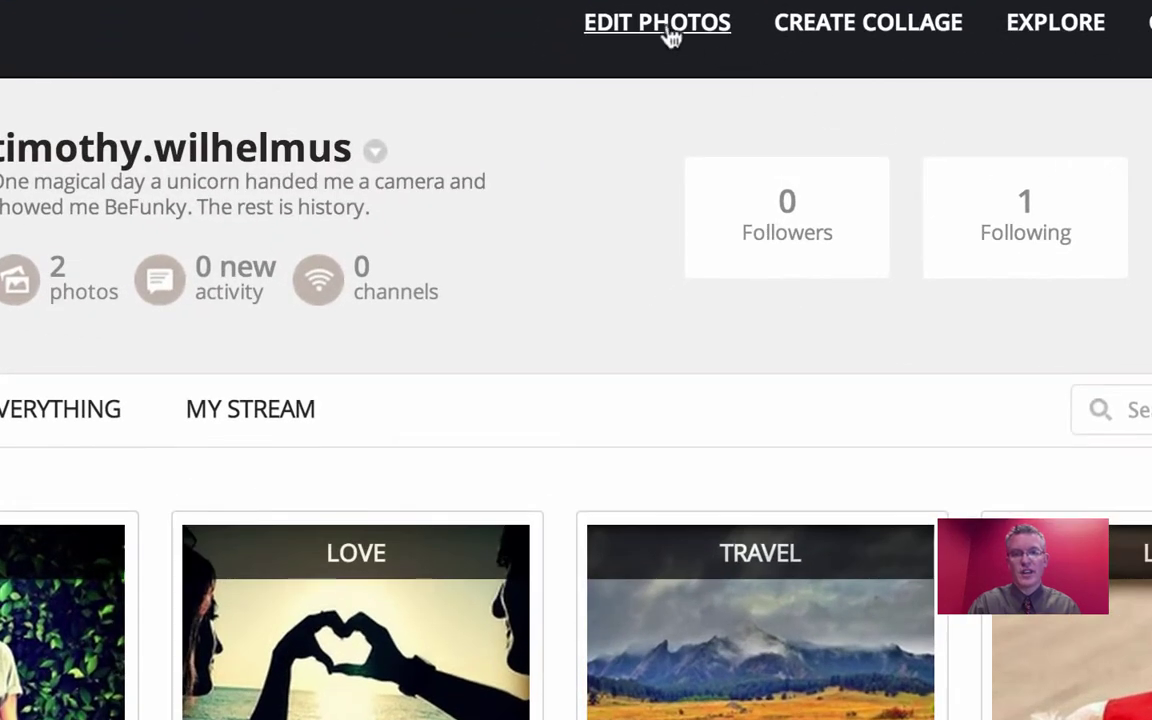
left_click(668, 30)
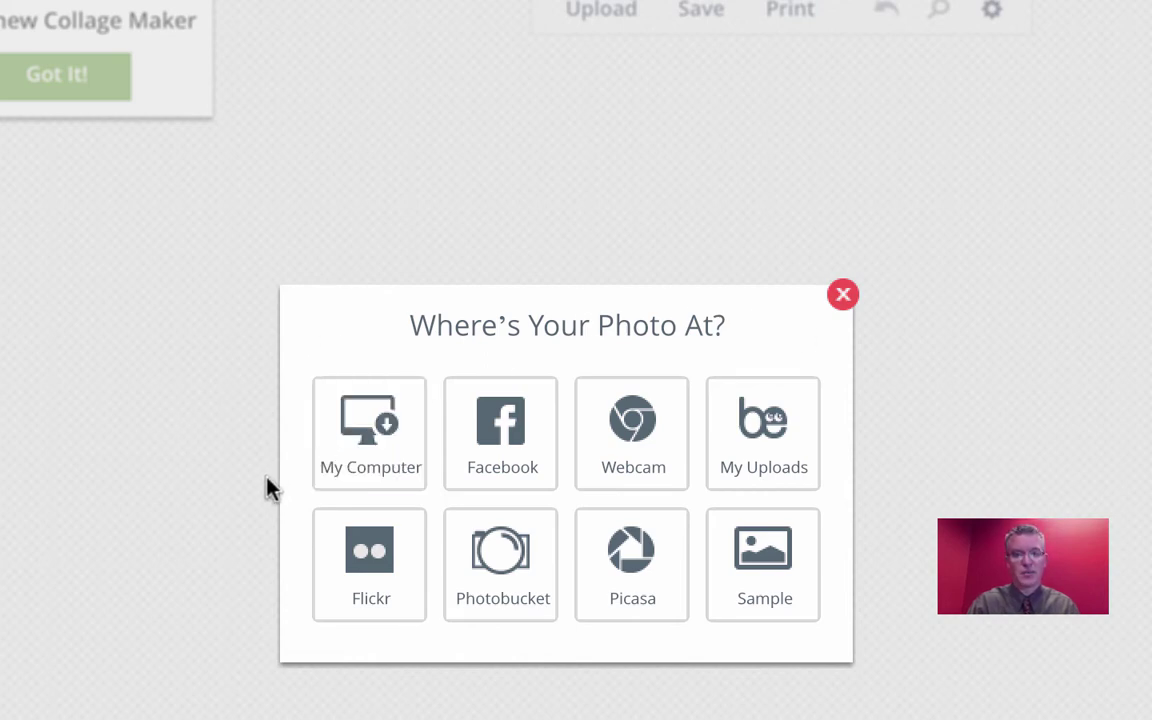
Load the photo BO1Yl9DCEAECLrc.jpeg from the computer's Desktop folder into the editor
left_click(368, 432)
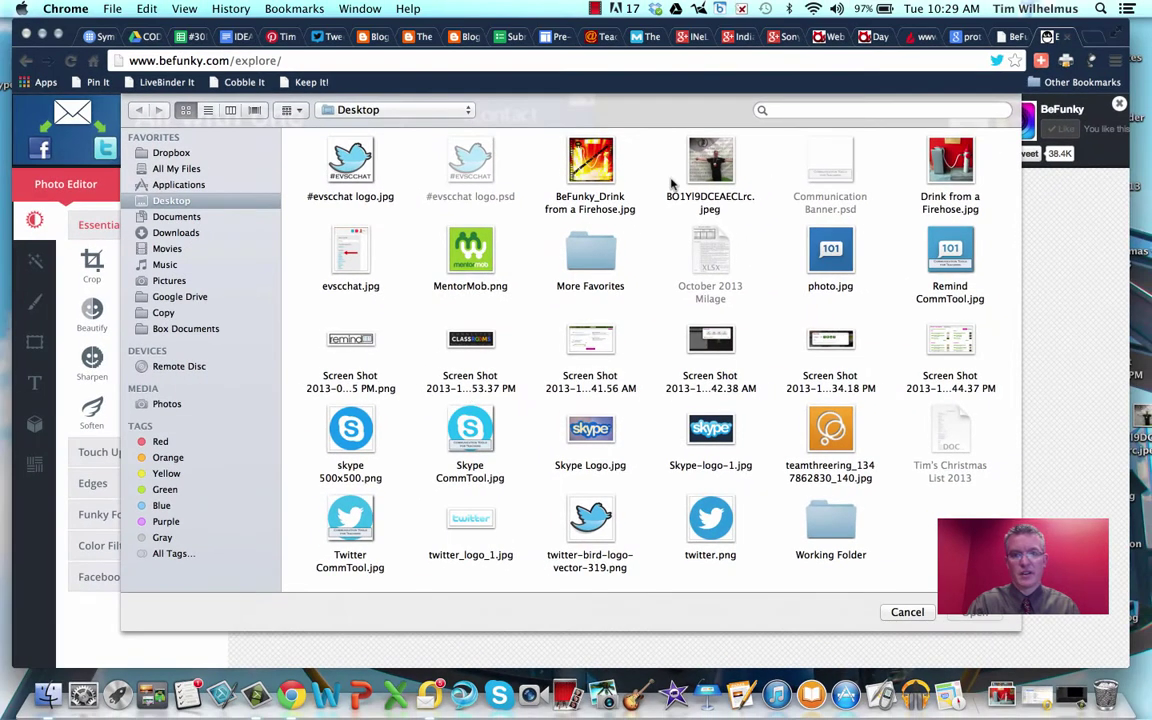
left_click(716, 160)
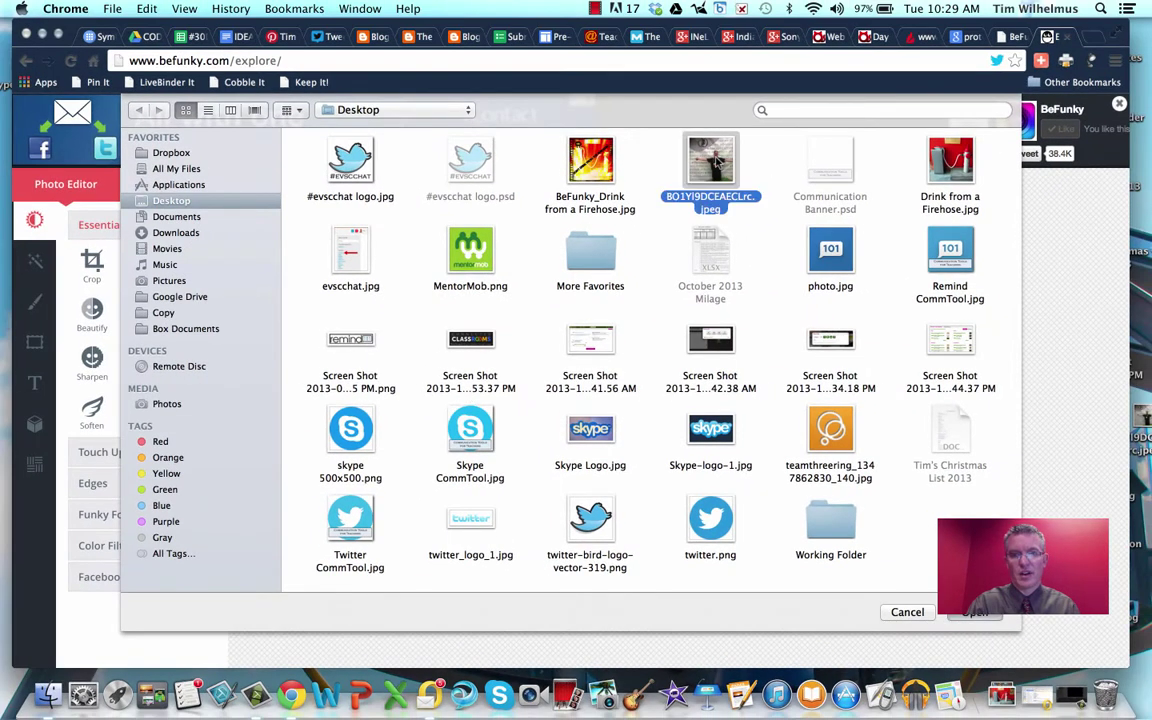
left_click(980, 613)
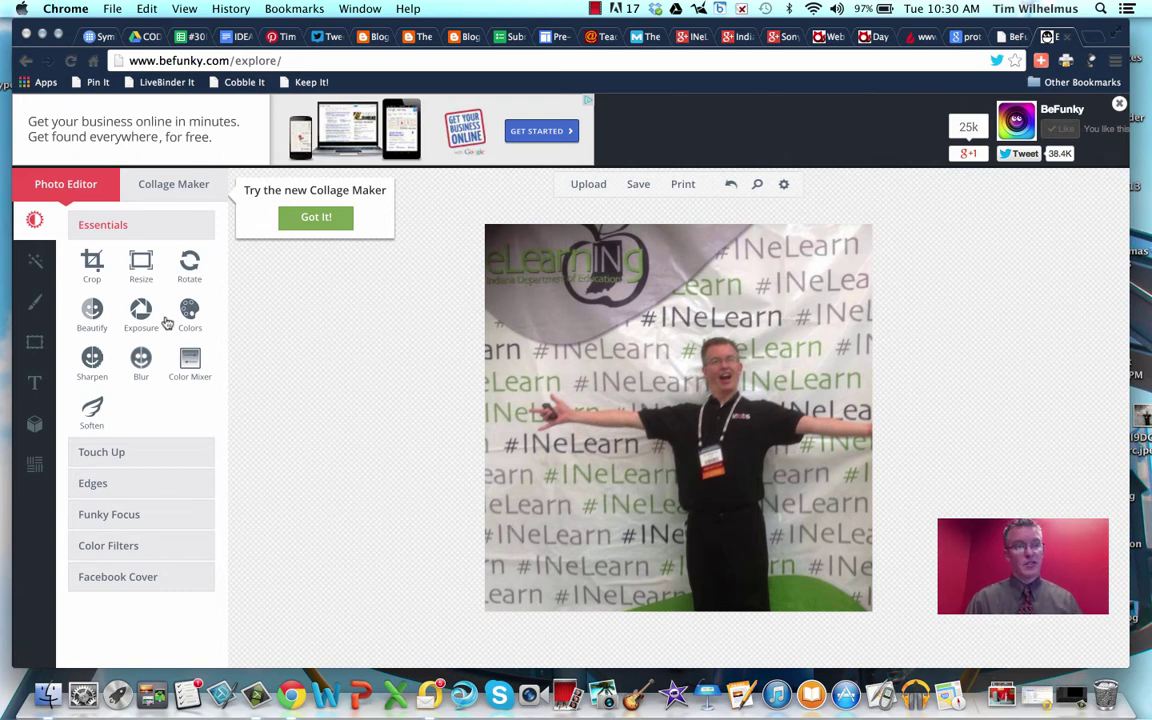
Crop the photo to a 490 by 490 square around the man with outstretched arms
left_click(94, 262)
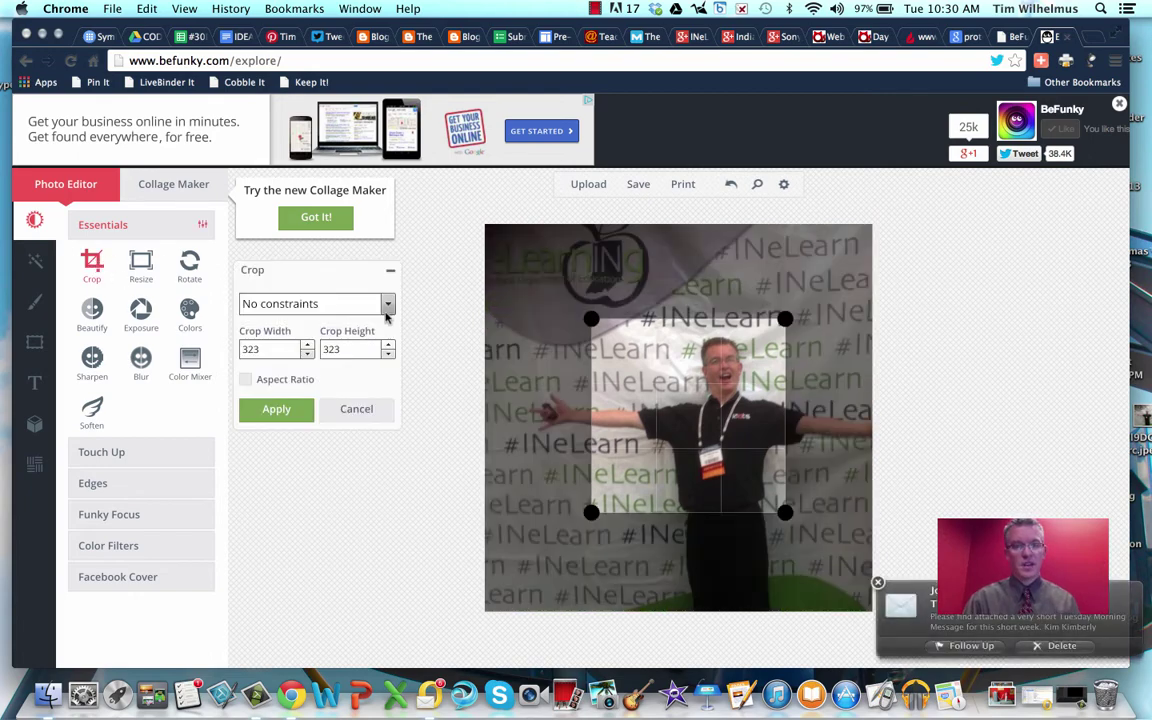
left_click(348, 303)
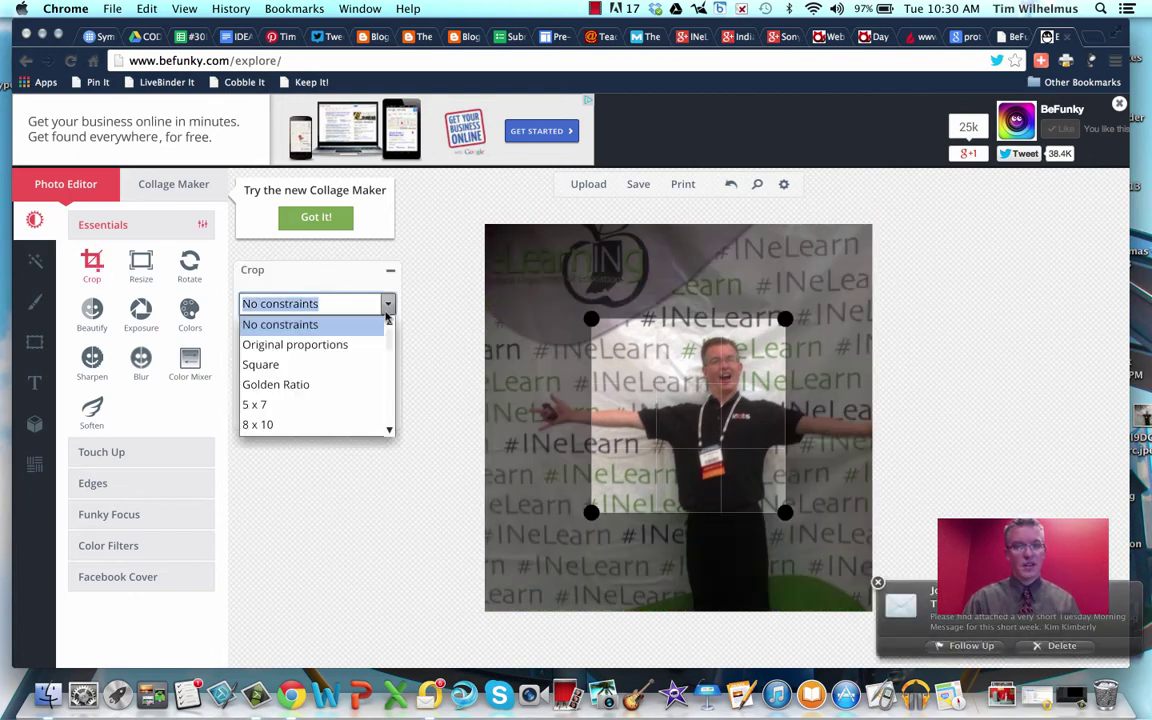
left_click(300, 366)
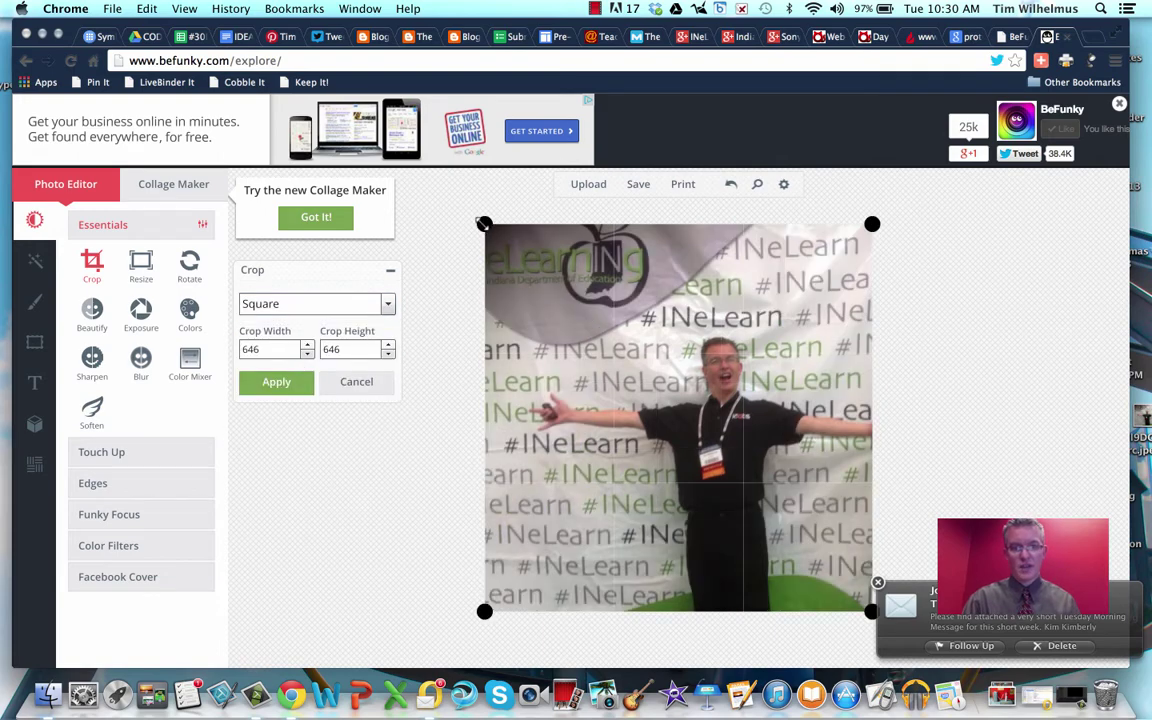
left_click_drag(484, 224, 578, 268)
mouse_move(661, 337)
left_mouse_down()
mouse_move(612, 305)
mouse_move(680, 329)
left_mouse_up()
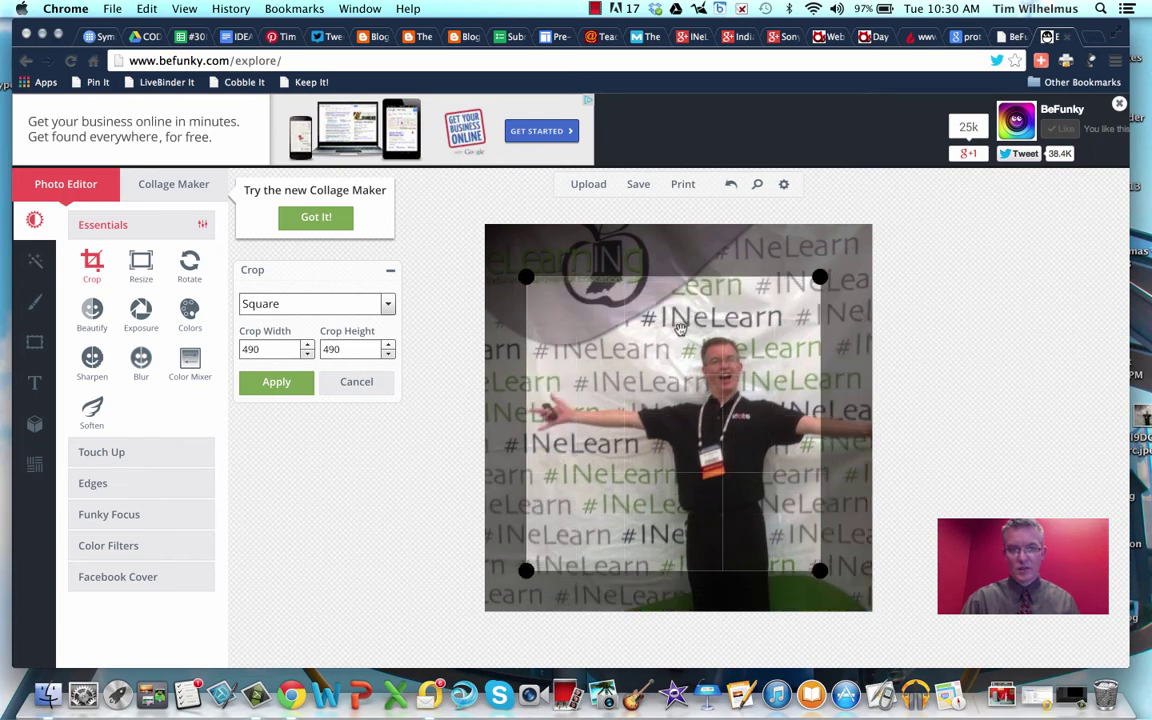
left_click(280, 384)
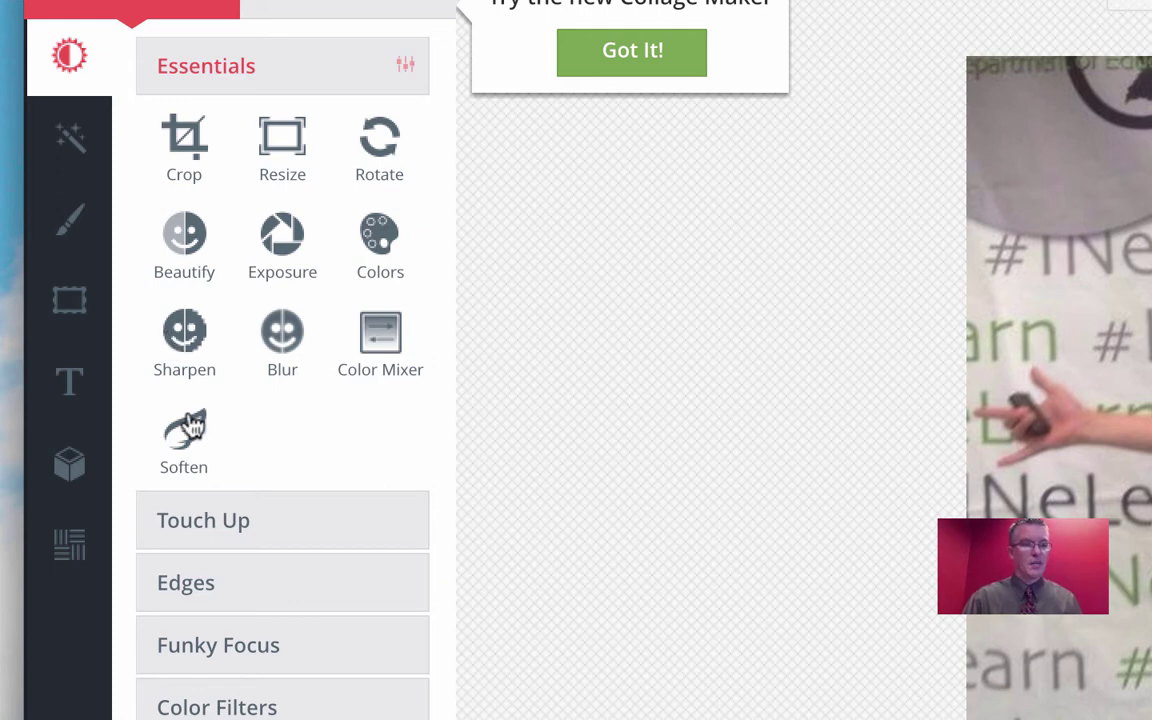
Apply the Grunge 1 effect to the photo with Effect Amount and Silhouette Amount both reduced to about half
left_click(86, 148)
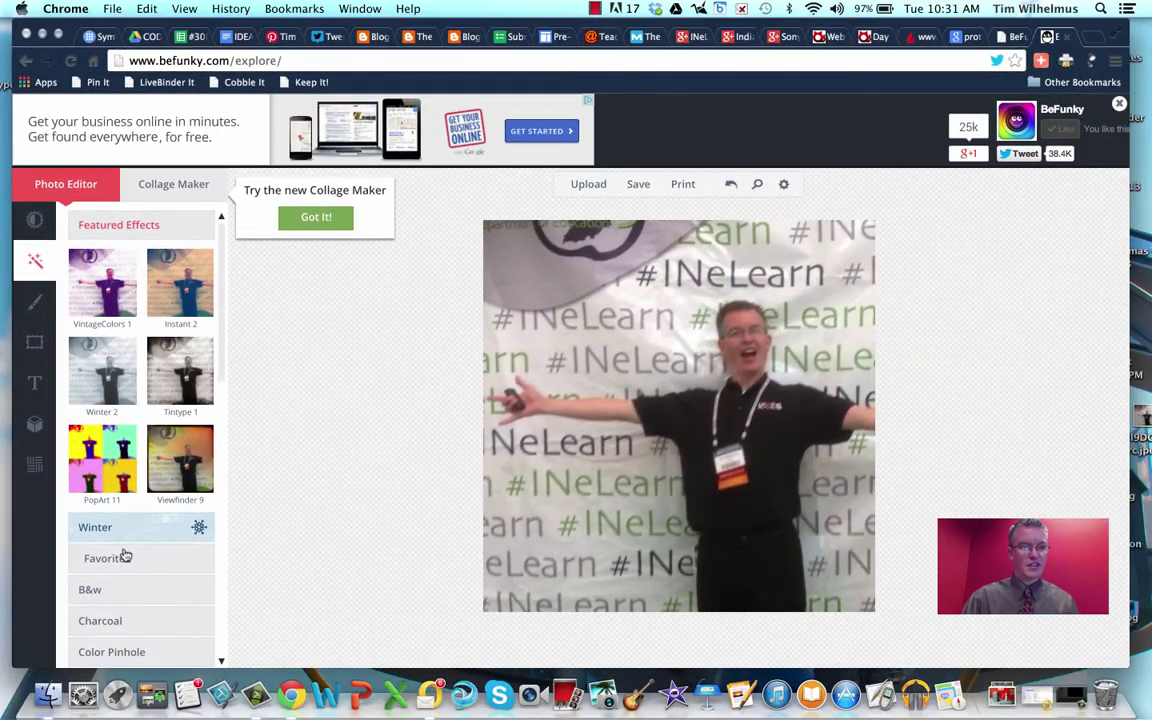
left_click_drag(222, 367, 234, 483)
left_click(118, 449)
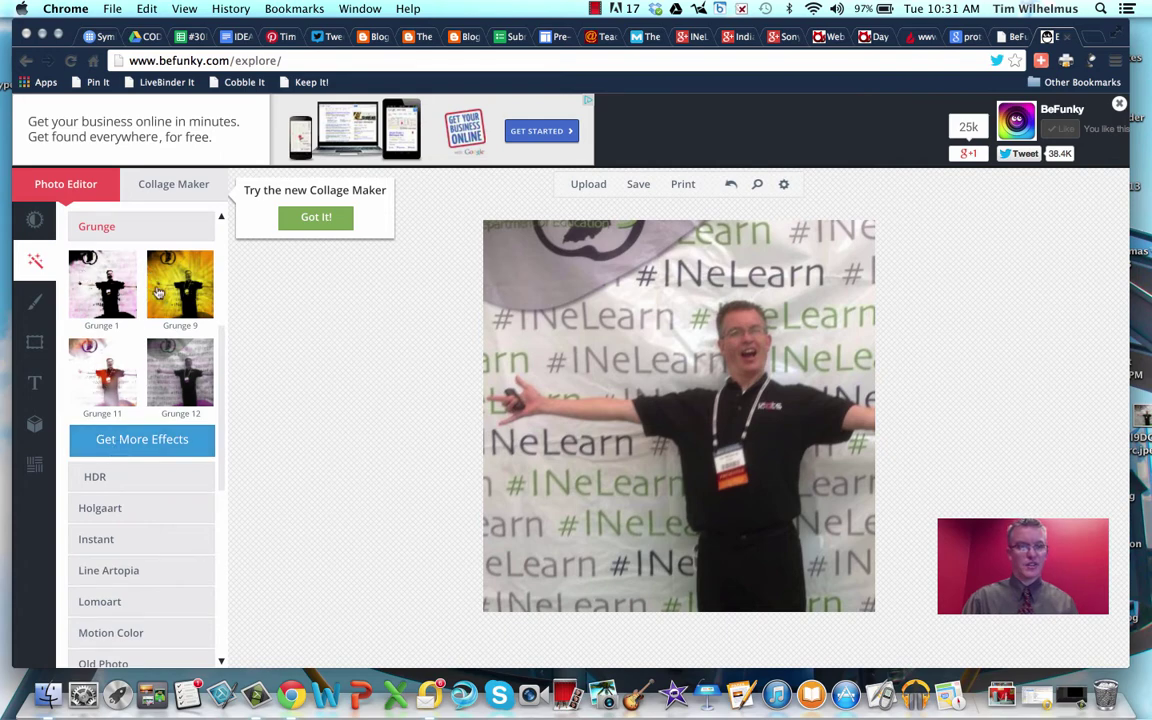
left_click(125, 290)
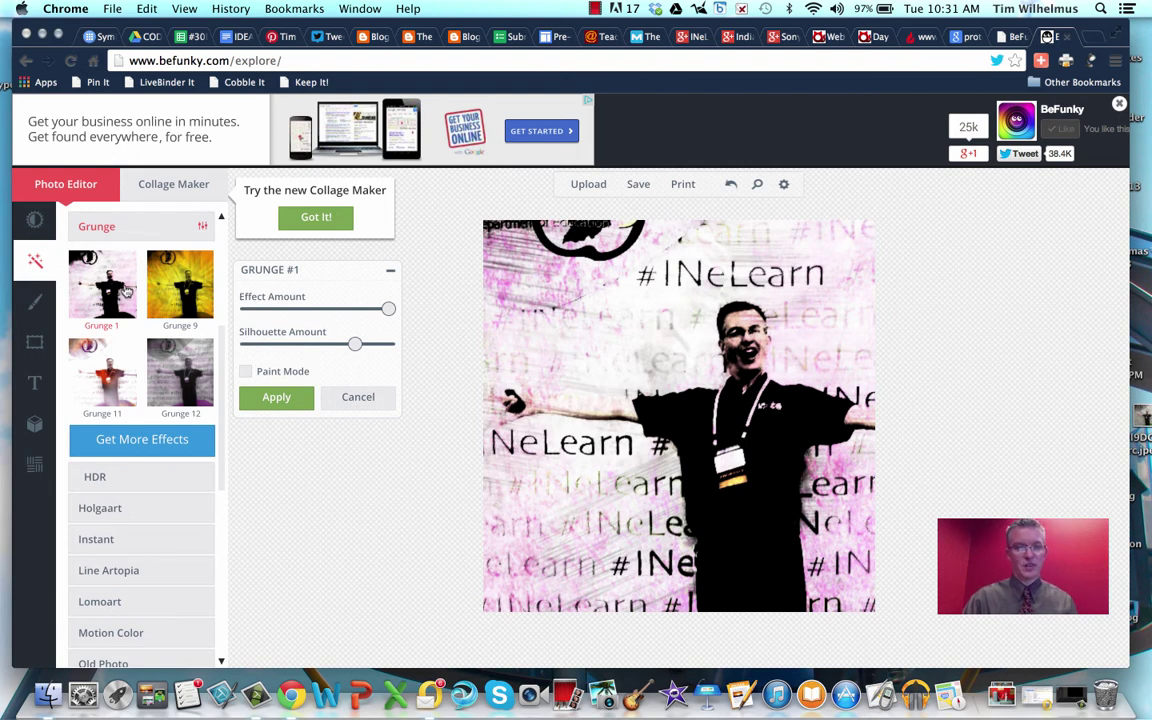
left_click_drag(388, 309, 320, 345)
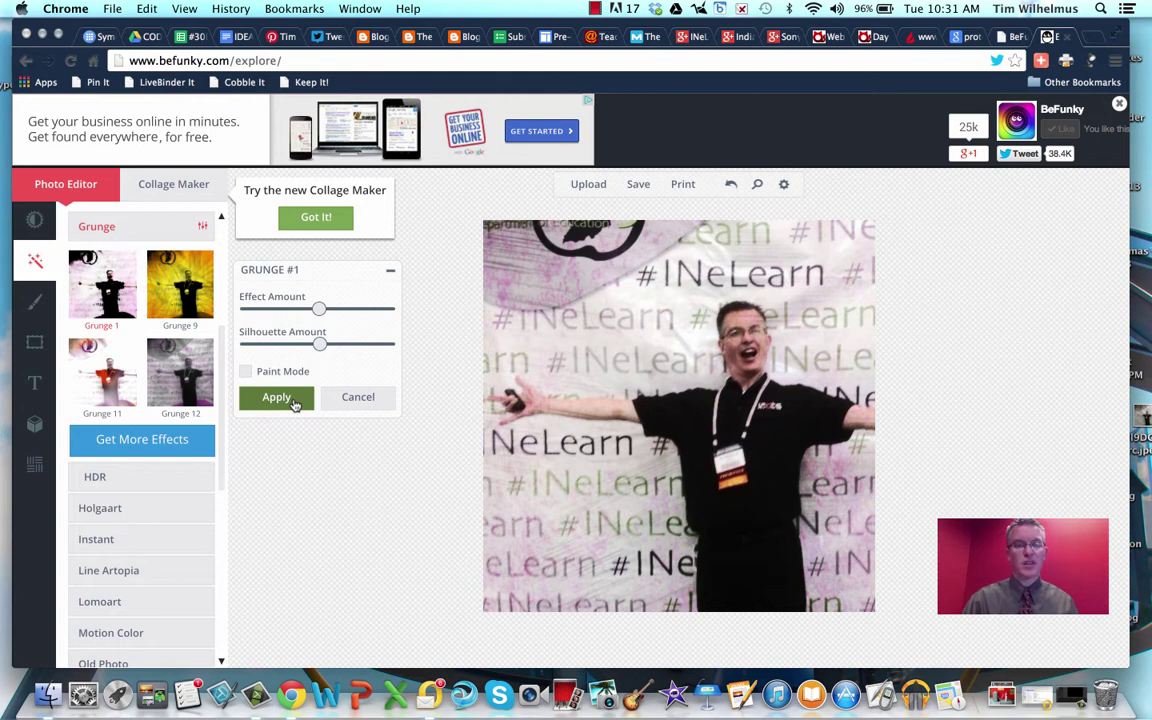
left_click(276, 398)
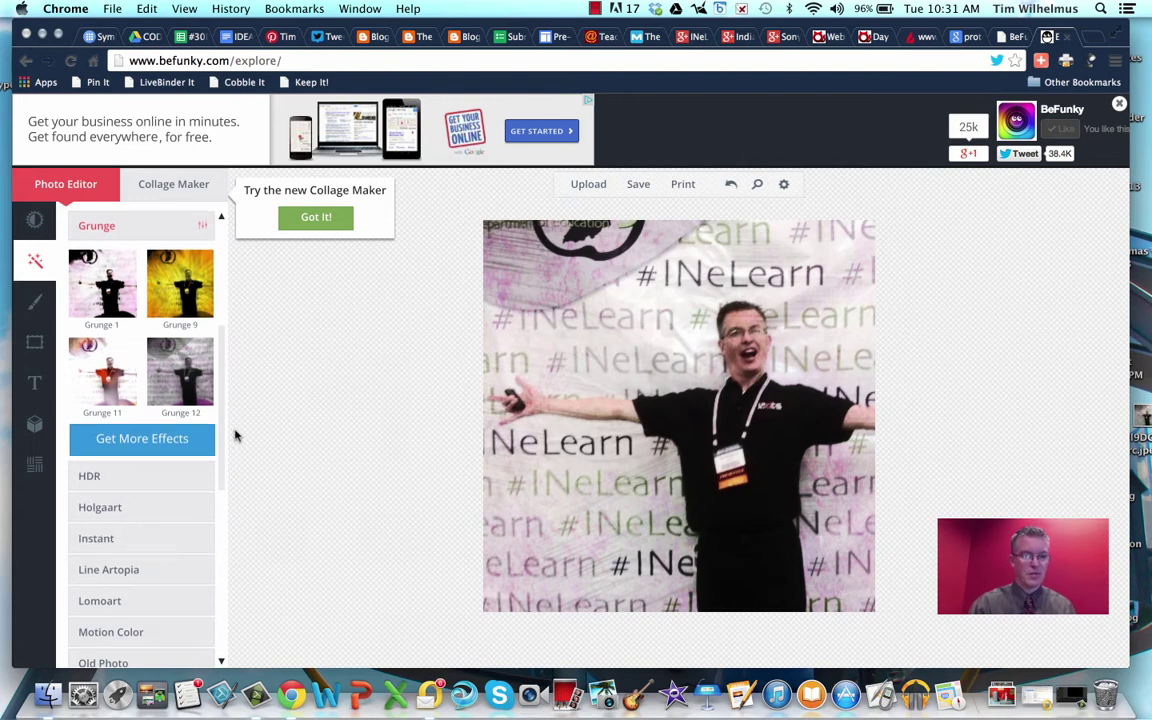
Apply the Sunburst 1 effect with a slightly larger Dot Size and reduced Effect Amount and Silhouette Amount
left_click_drag(221, 452, 233, 604)
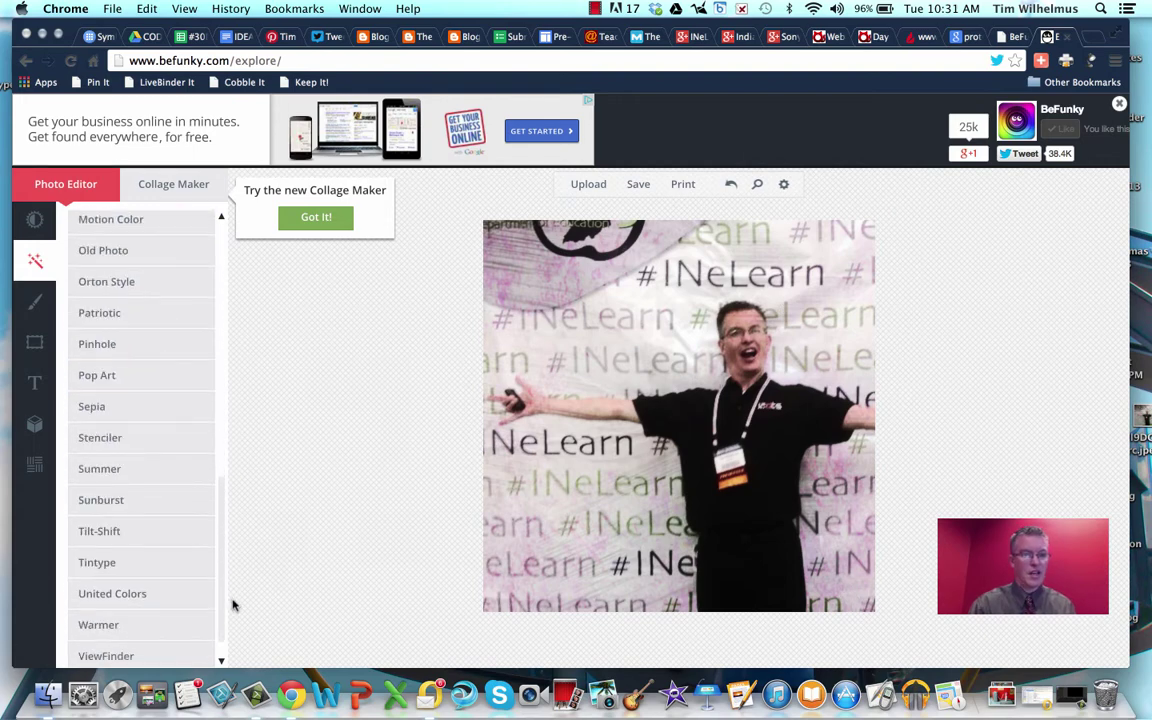
left_click(105, 500)
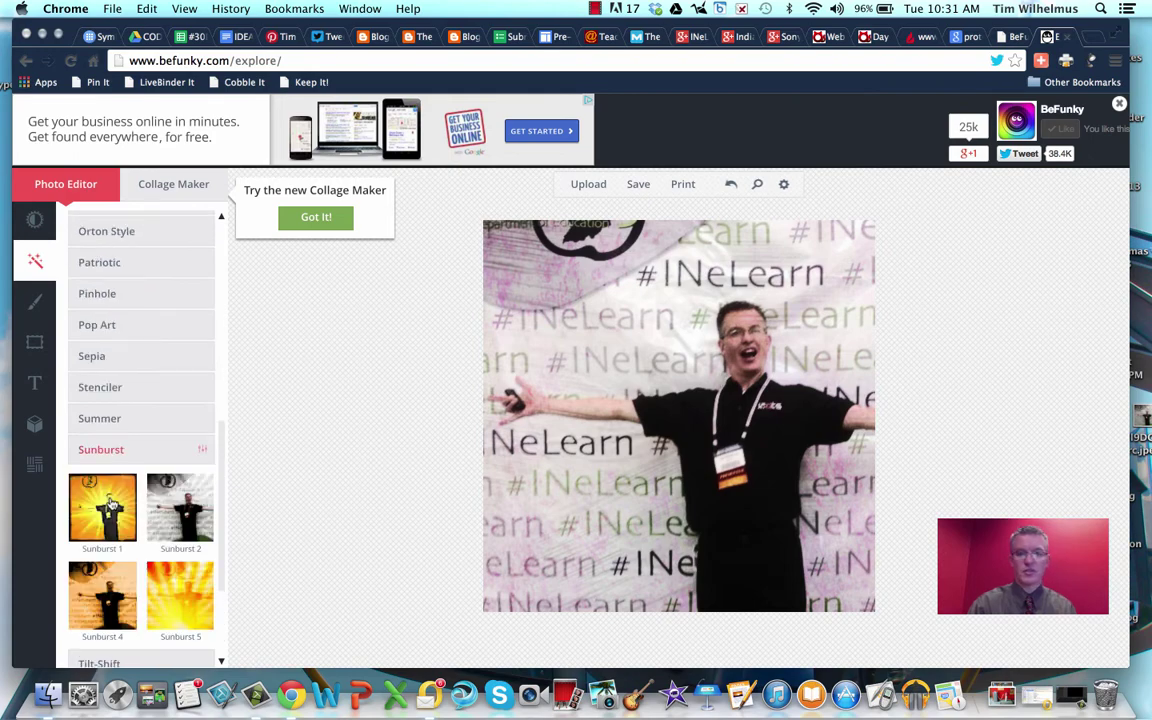
left_click(125, 525)
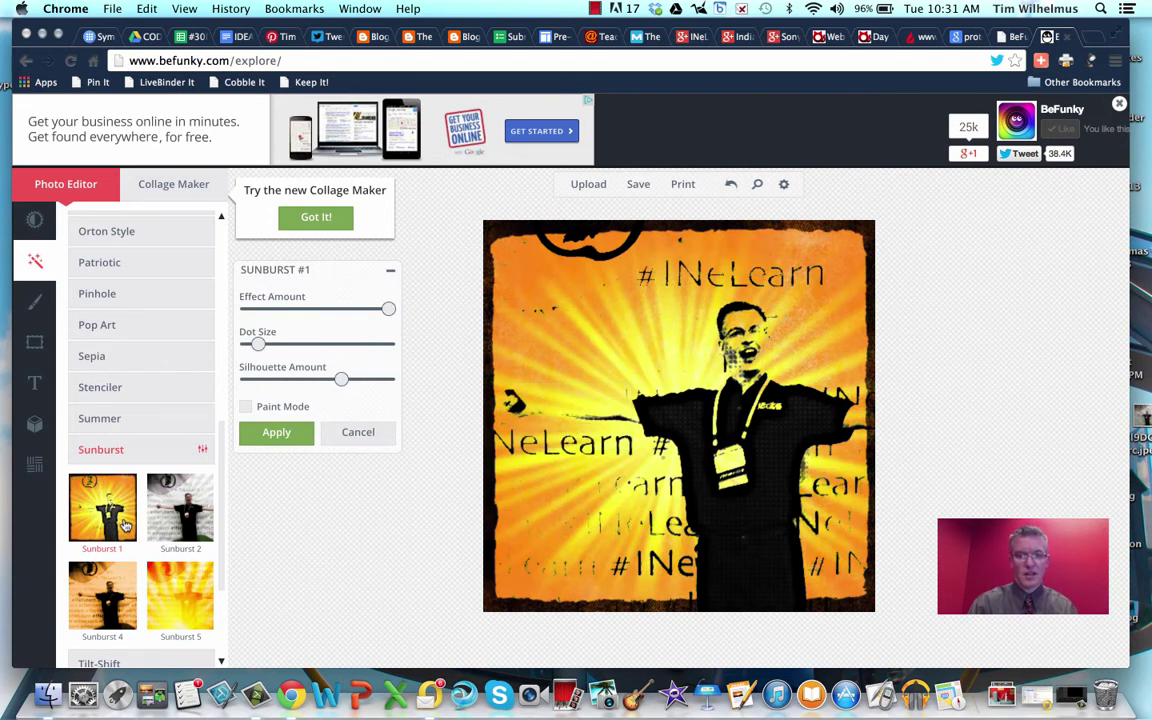
mouse_move(258, 346)
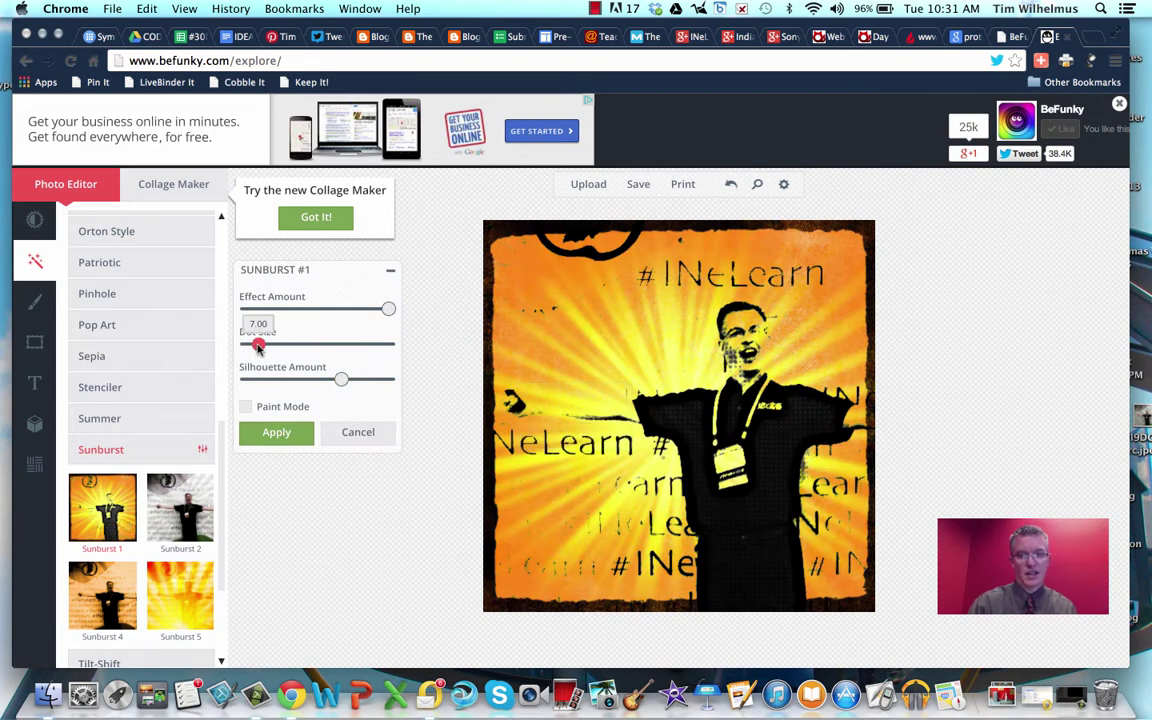
mouse_move(258, 346)
left_mouse_down()
mouse_move(289, 346)
mouse_move(270, 346)
left_mouse_up()
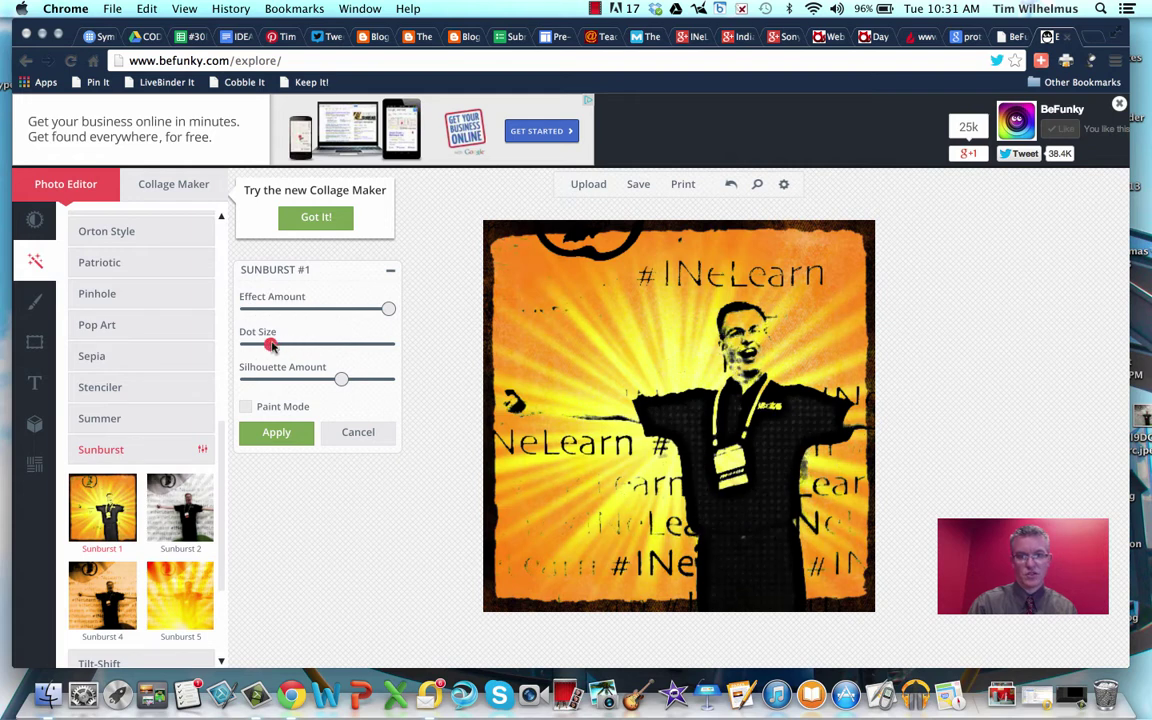
left_click_drag(388, 309, 346, 309)
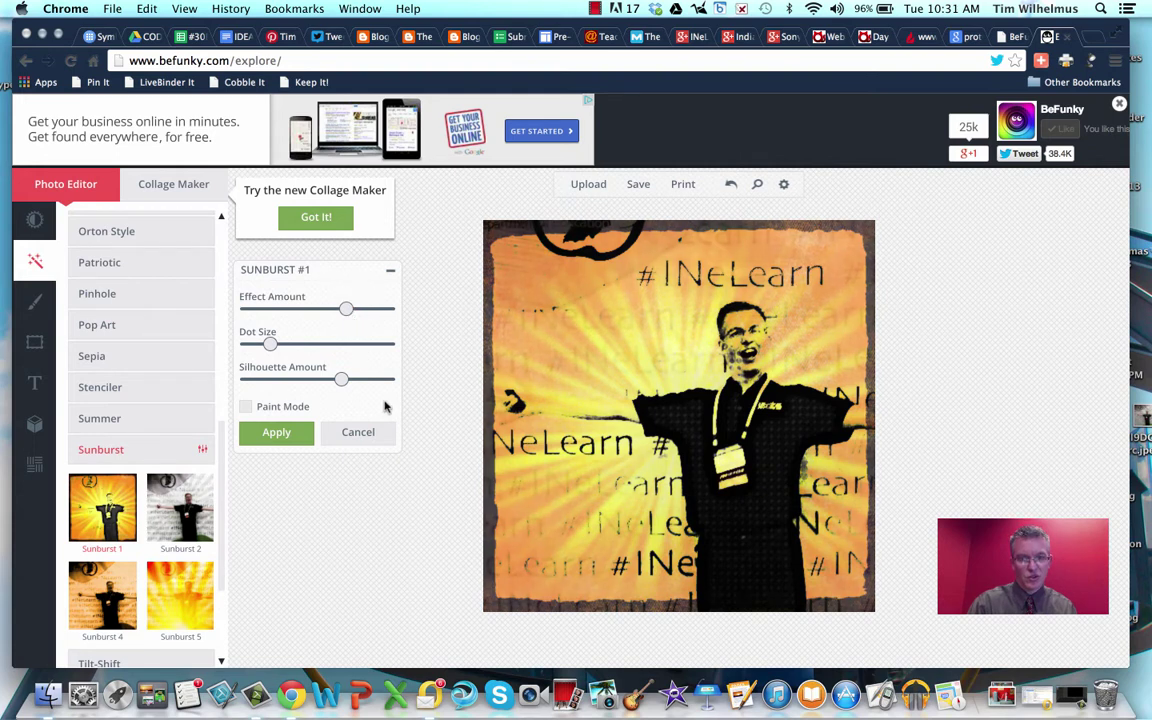
left_click_drag(341, 379, 319, 381)
left_click(278, 438)
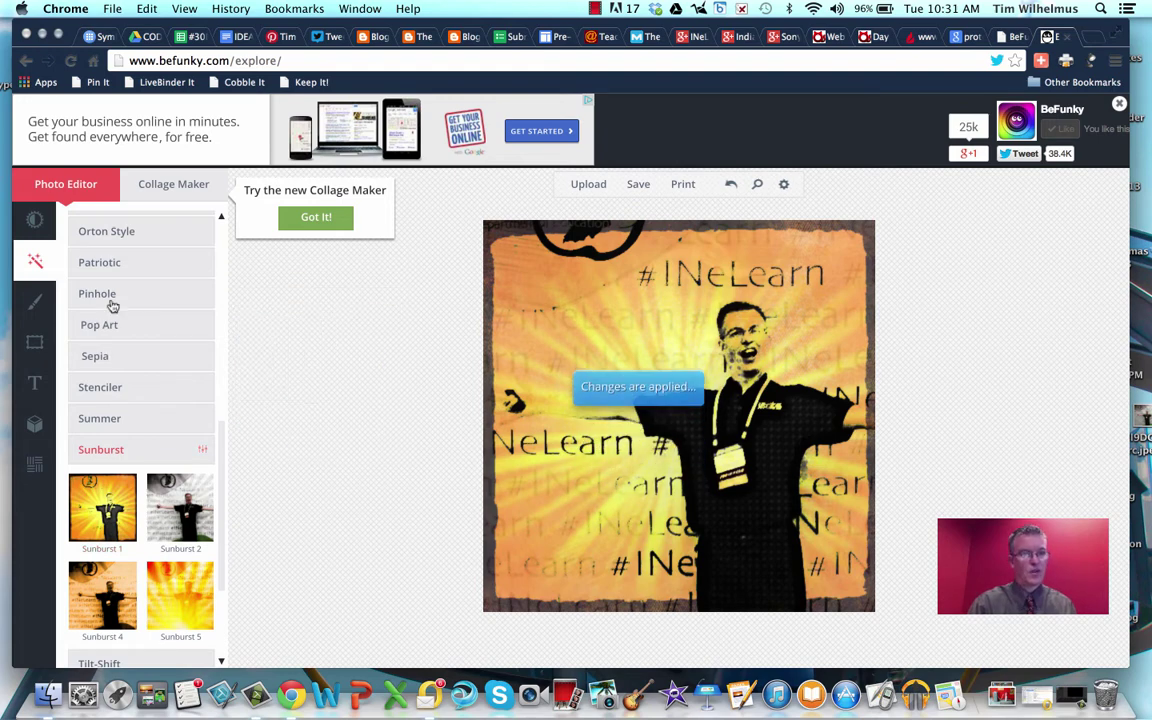
Preview the Sketcher4 artistic effect and discard it, and try the first frame in the second row of Featured Frames
left_click(33, 302)
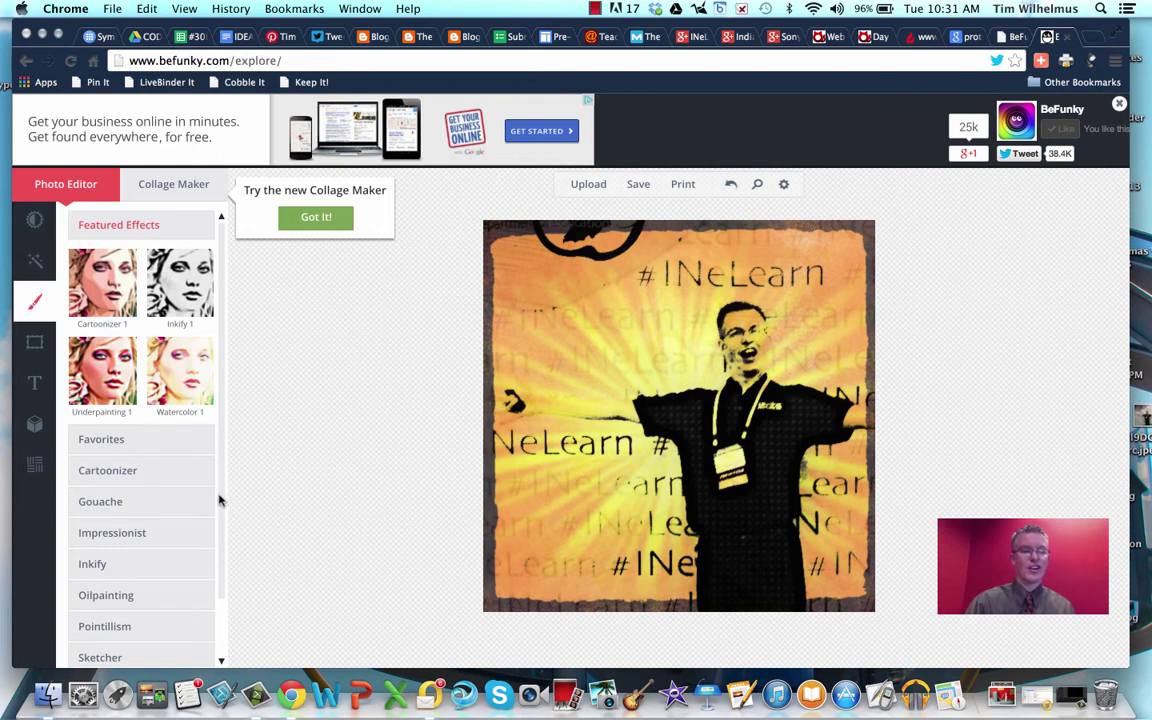
scroll(220, 510, "down", 2)
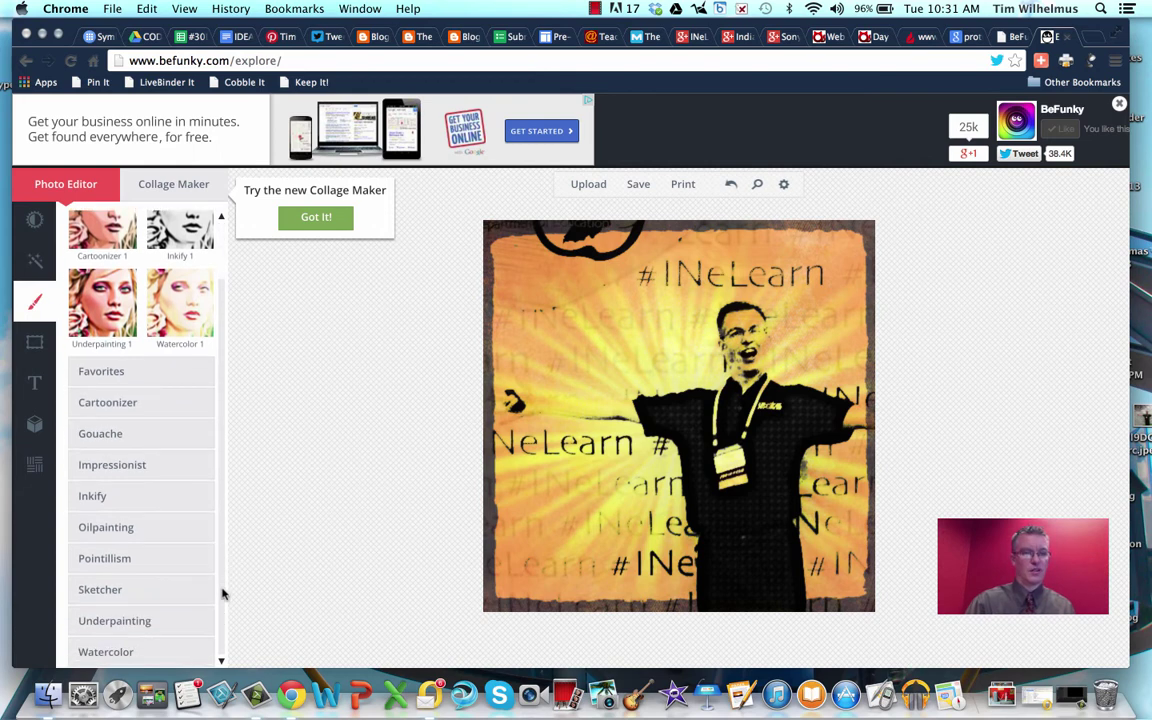
left_click(135, 590)
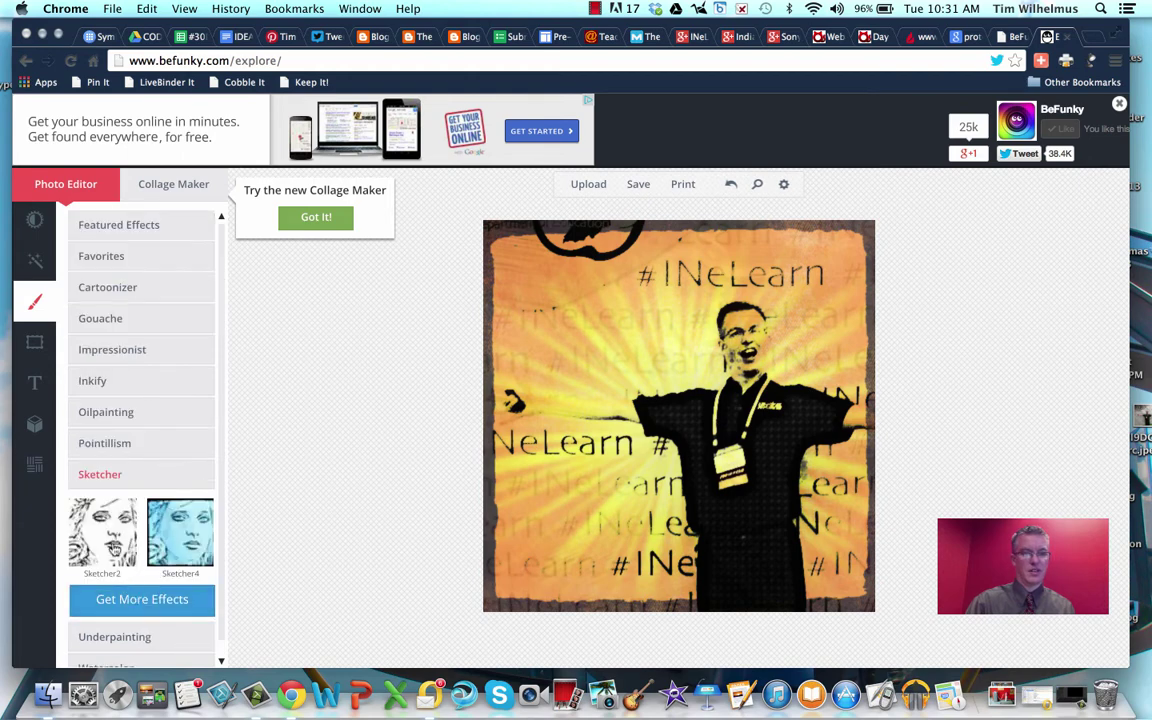
left_click(186, 540)
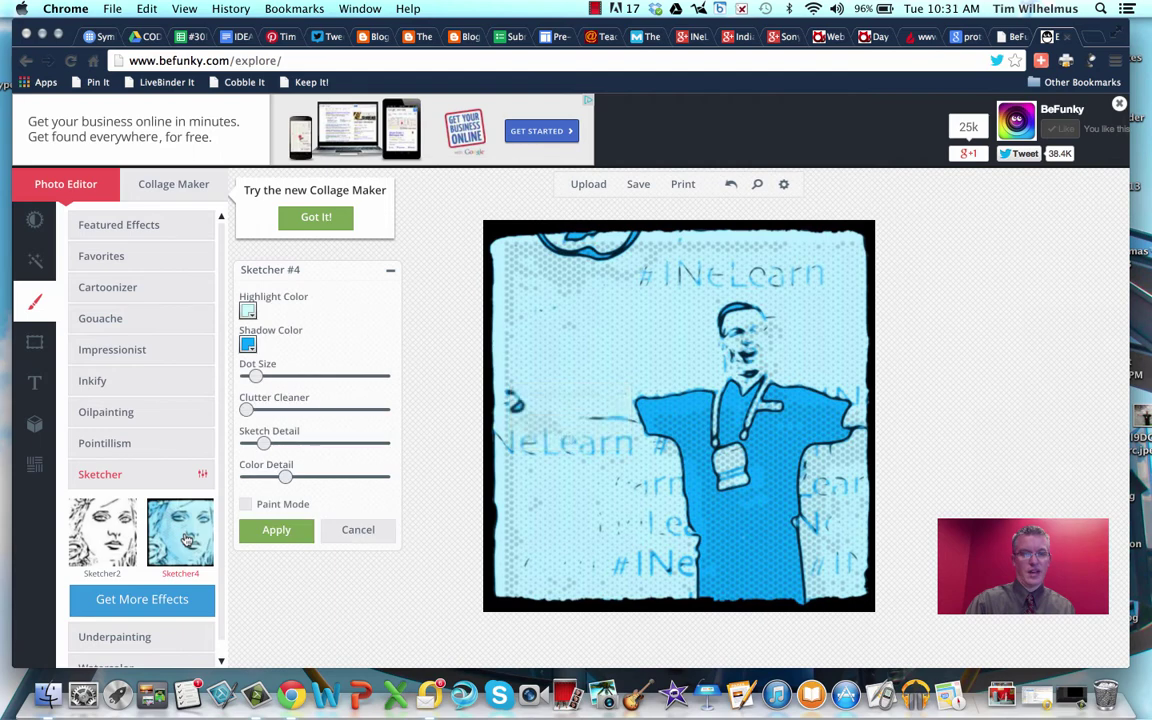
left_click(365, 538)
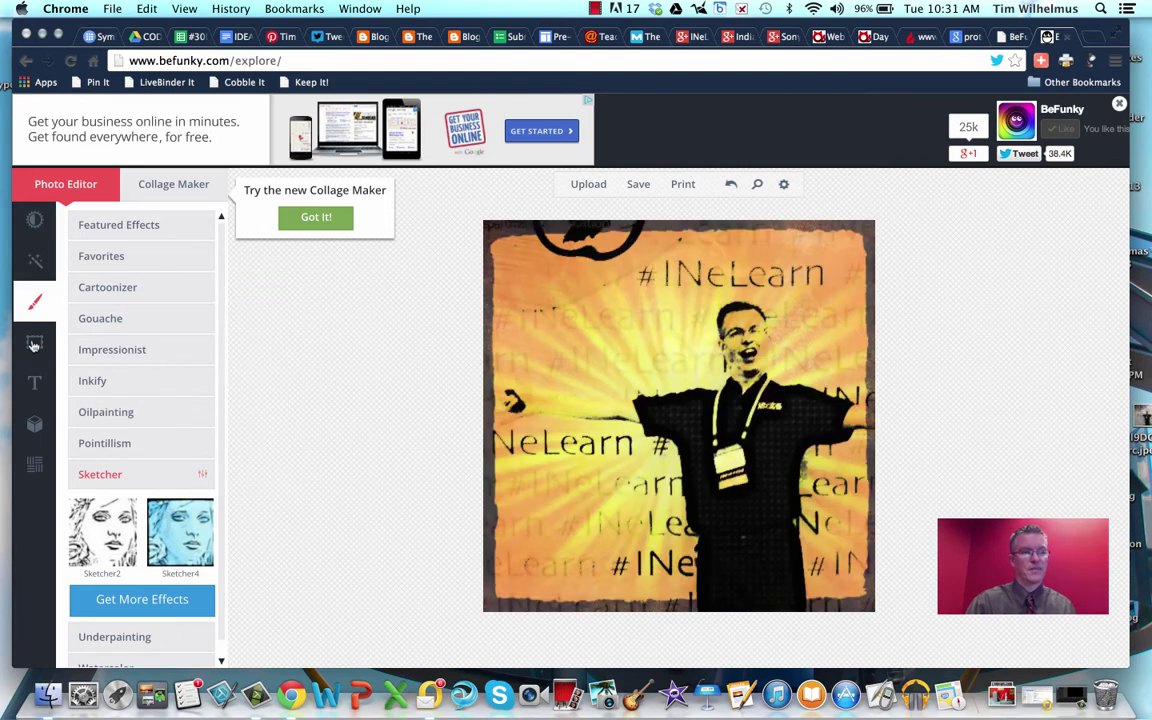
left_click(34, 344)
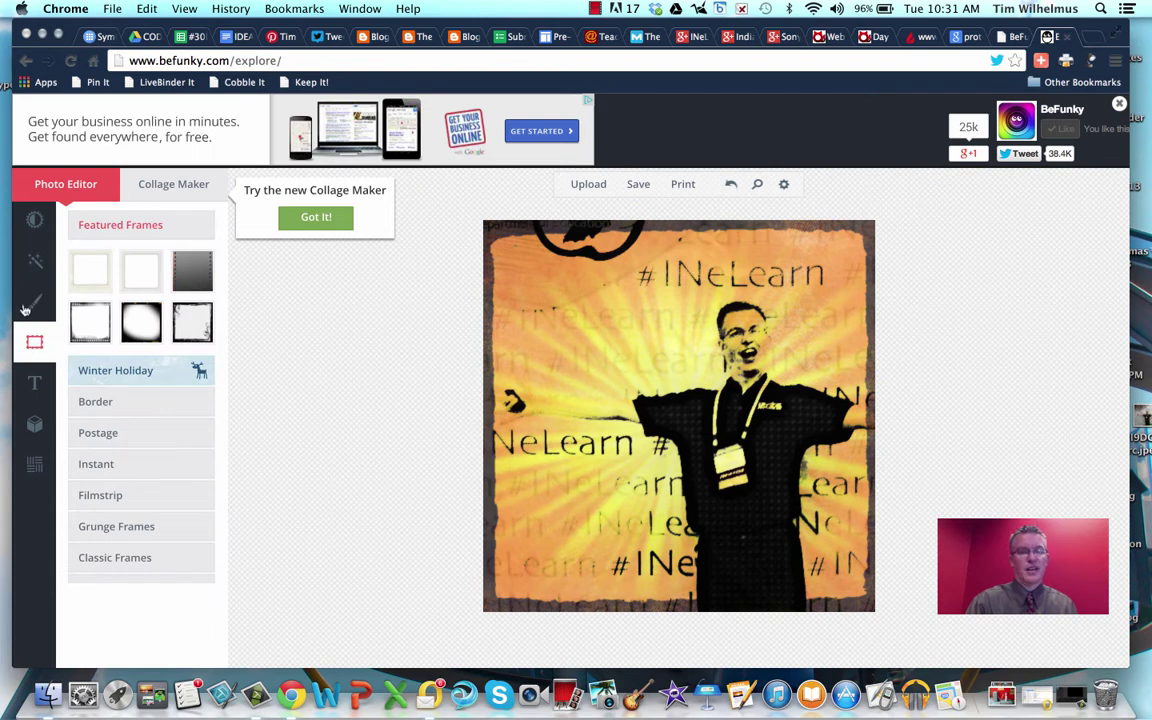
left_click(92, 326)
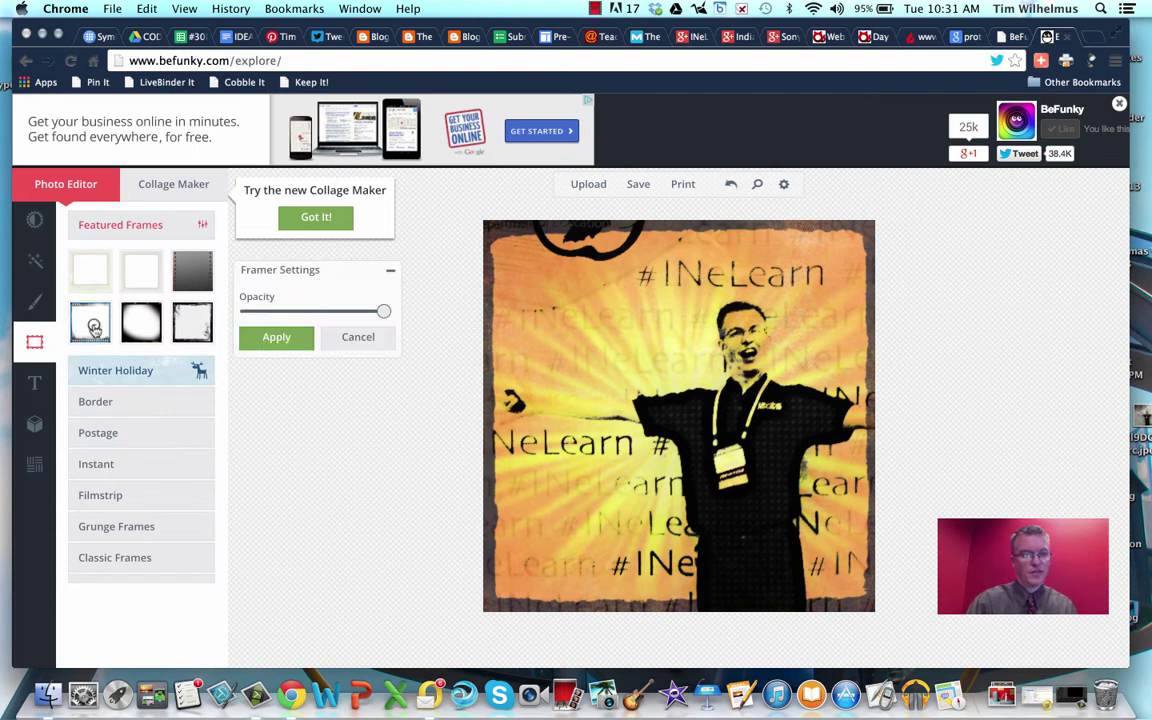
Add the text "JOIN #INELEARN FOR GREAT LEARNING!" in the Capture It font and rotate it to slant diagonally upward across the photo
left_click(39, 382)
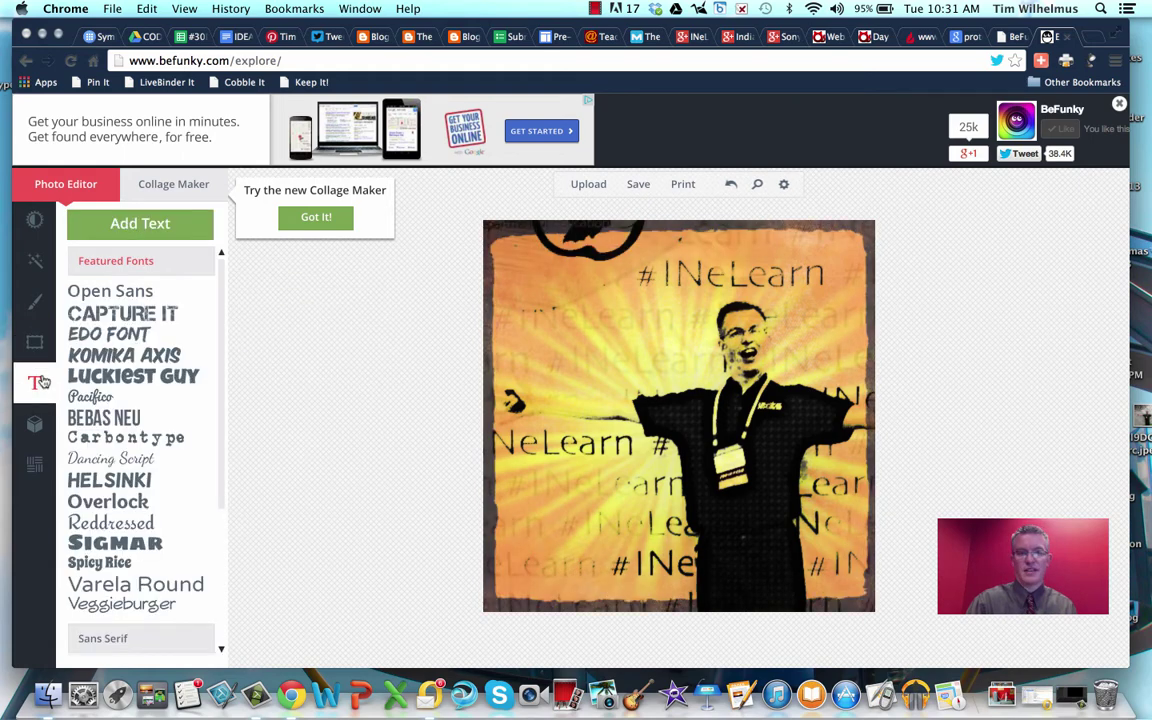
left_click(106, 317)
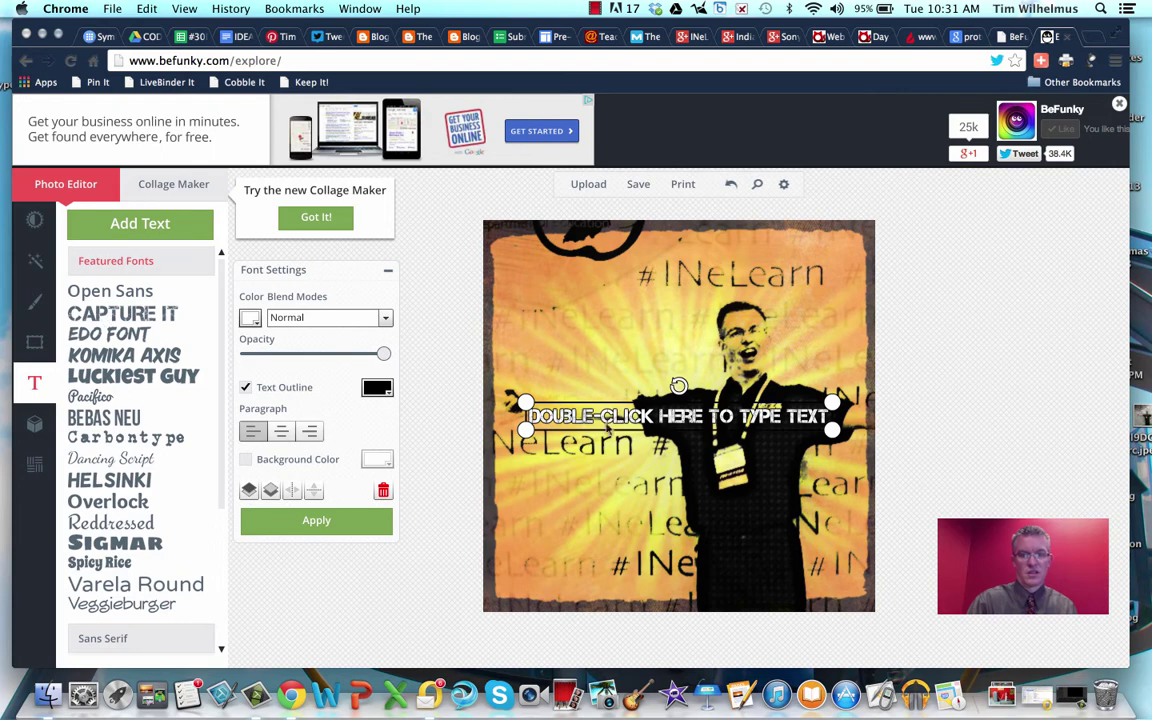
double_click(640, 416)
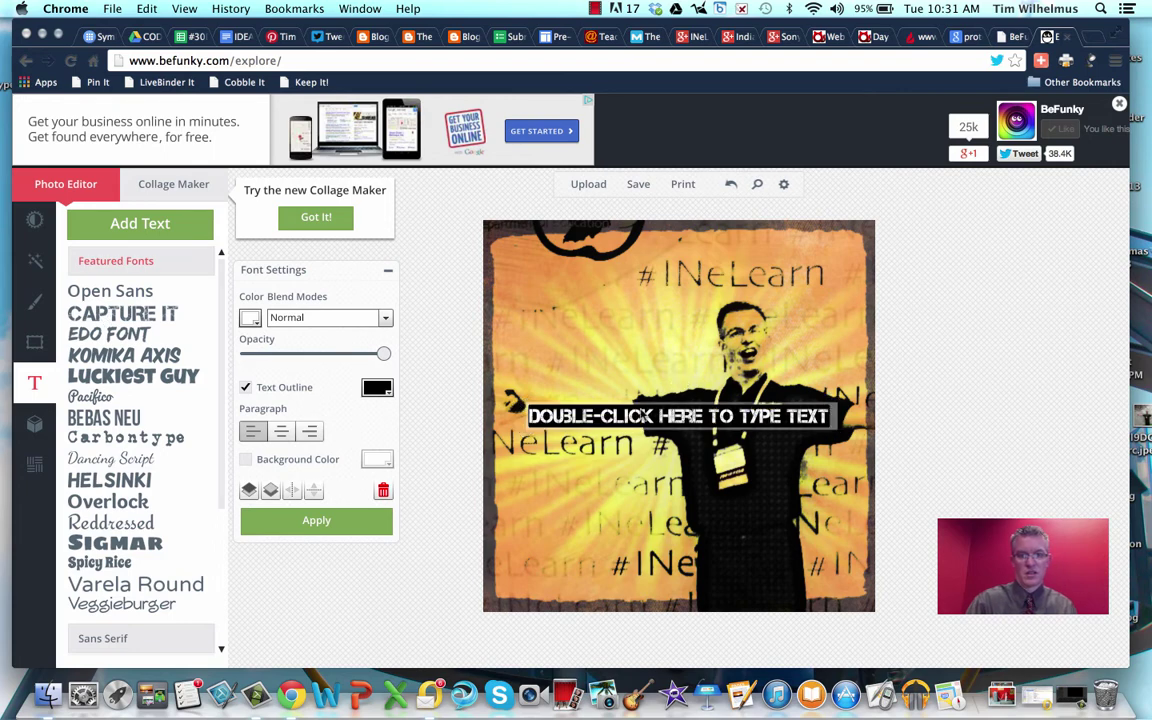
key("super+v")
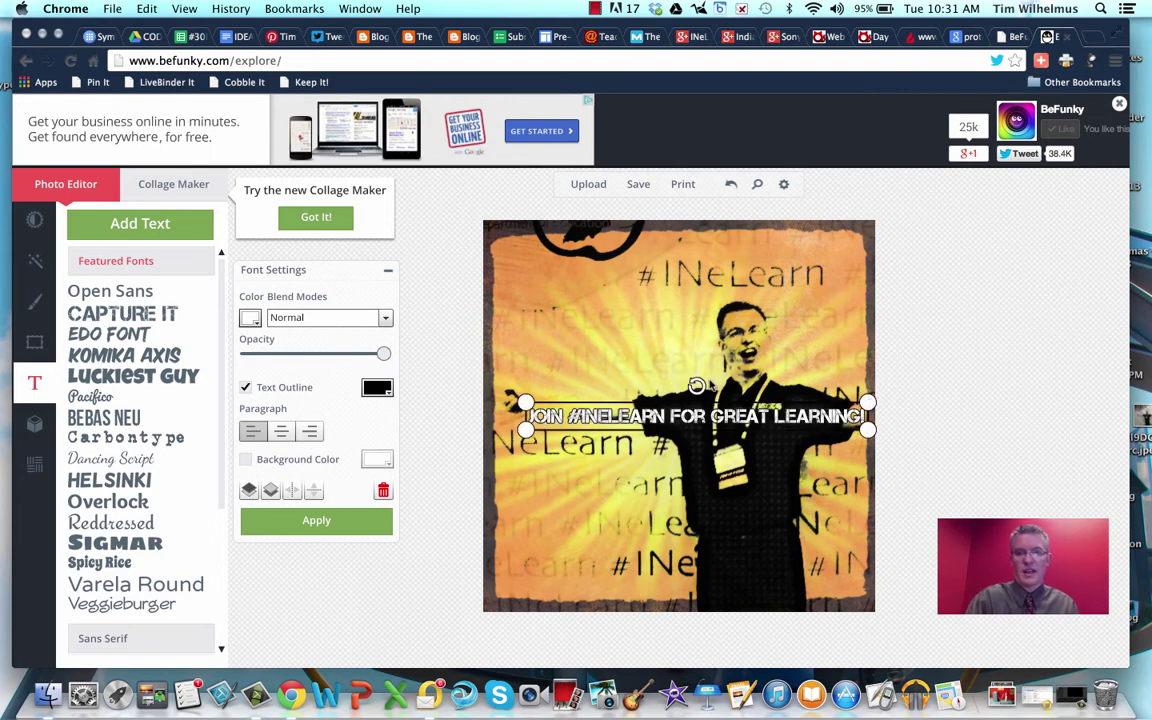
left_click_drag(697, 386, 660, 372)
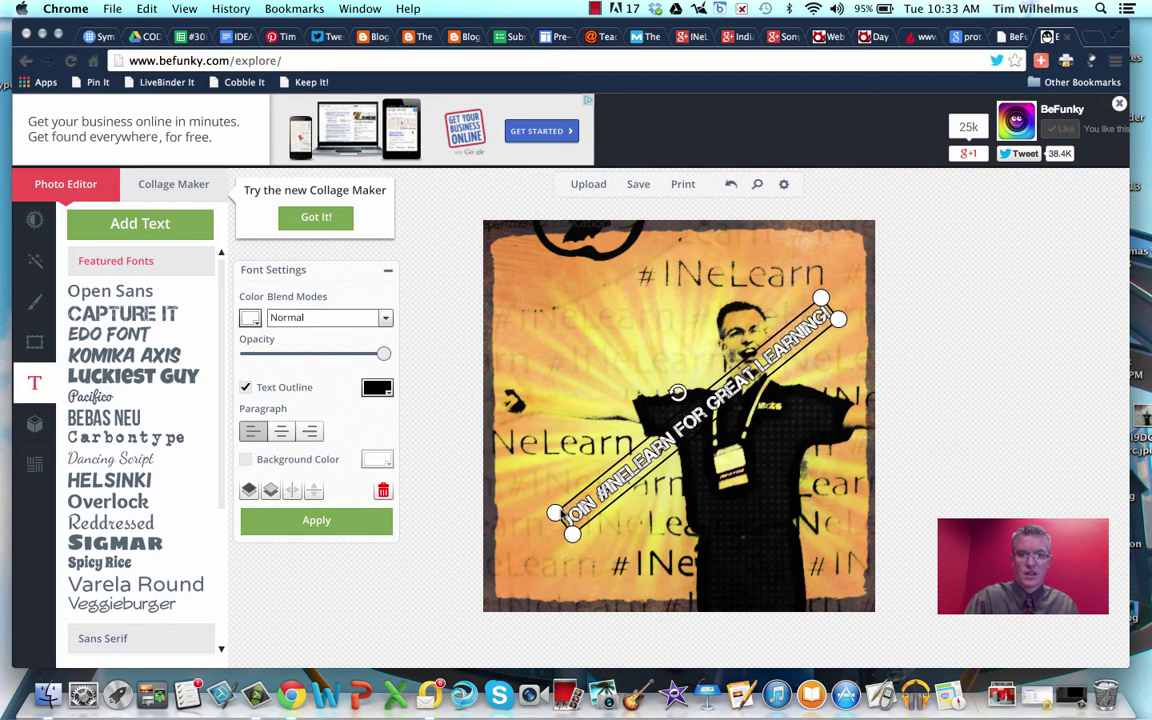
Enlarge the slanted caption so it spans most of the photo diagonally, and shift it slightly downward clear of the man's mouth
left_click_drag(555, 513, 495, 509)
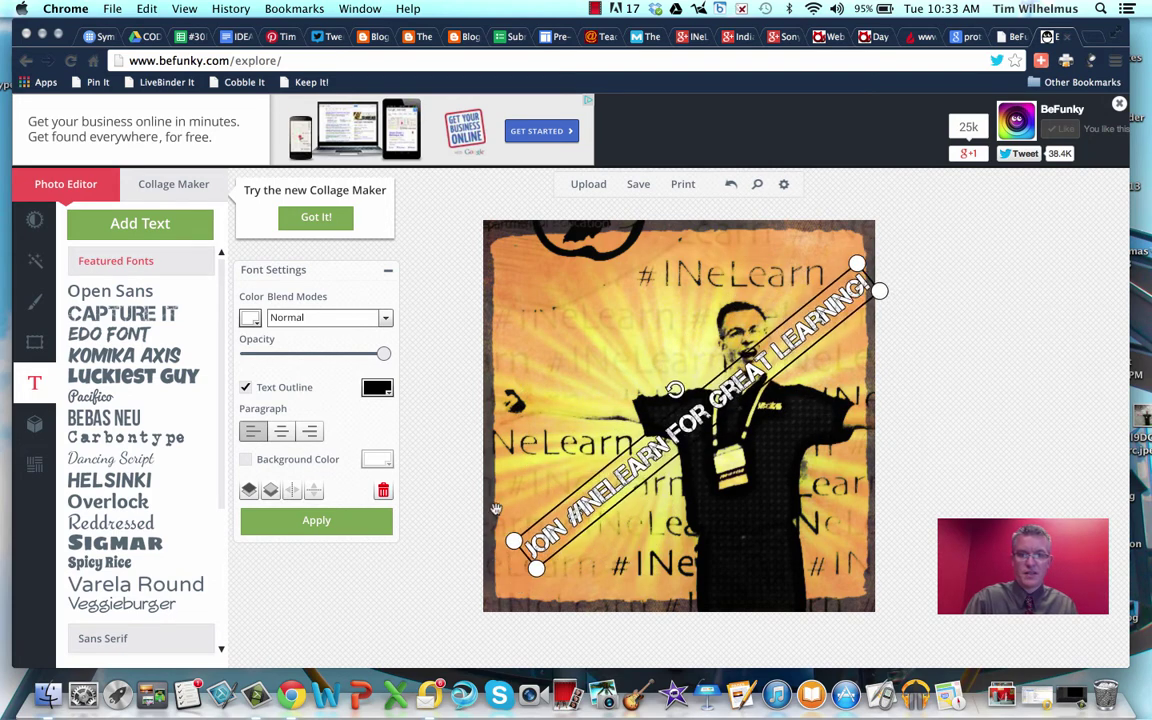
left_click(715, 432)
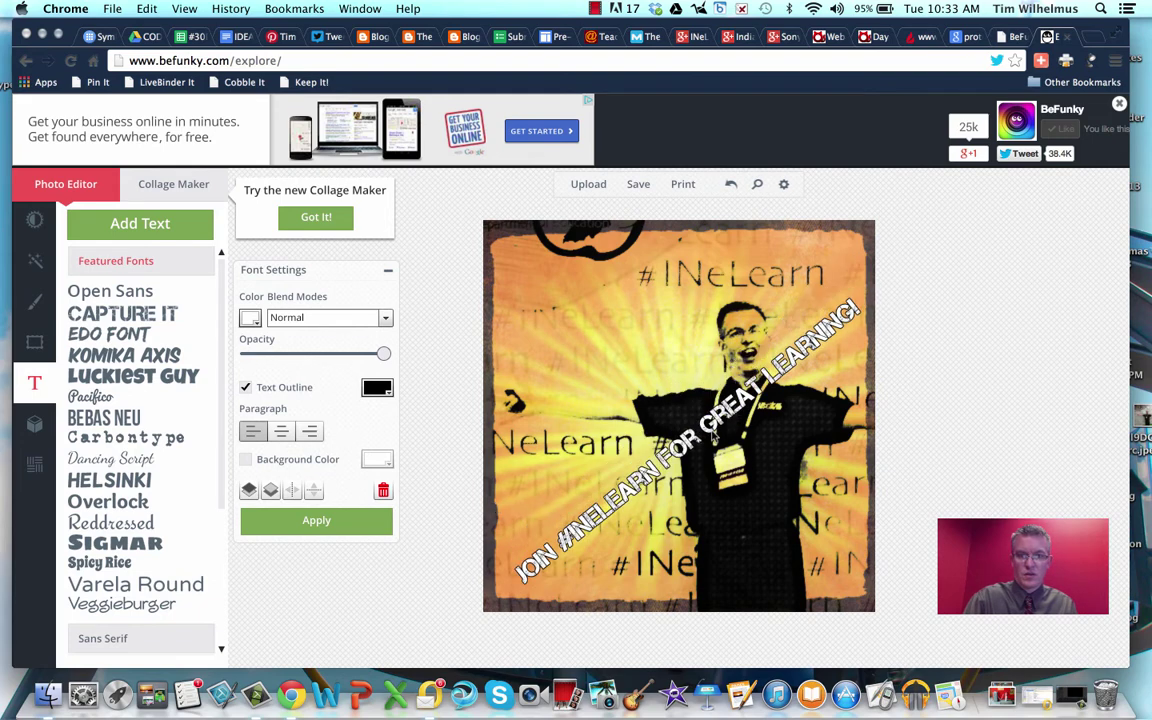
left_click(715, 432)
left_click(521, 394)
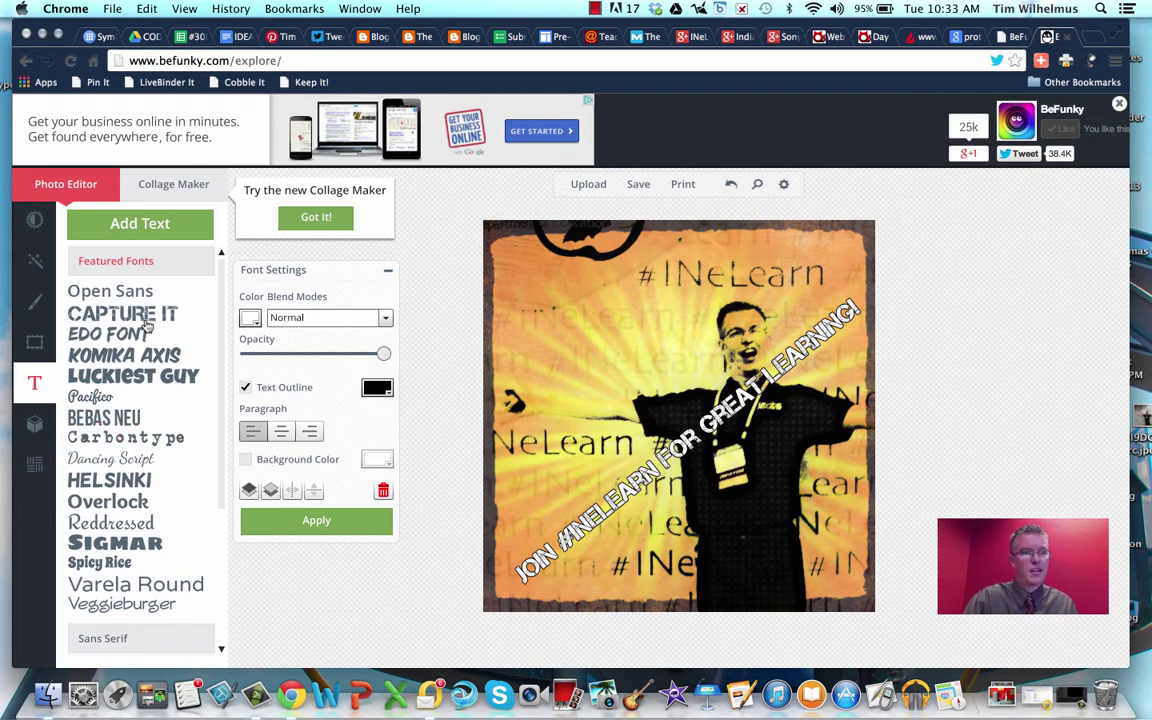
Apply the filmstrip-edged frame, the first one in the second row of Featured Frames, to the photo at full opacity
left_click(35, 343)
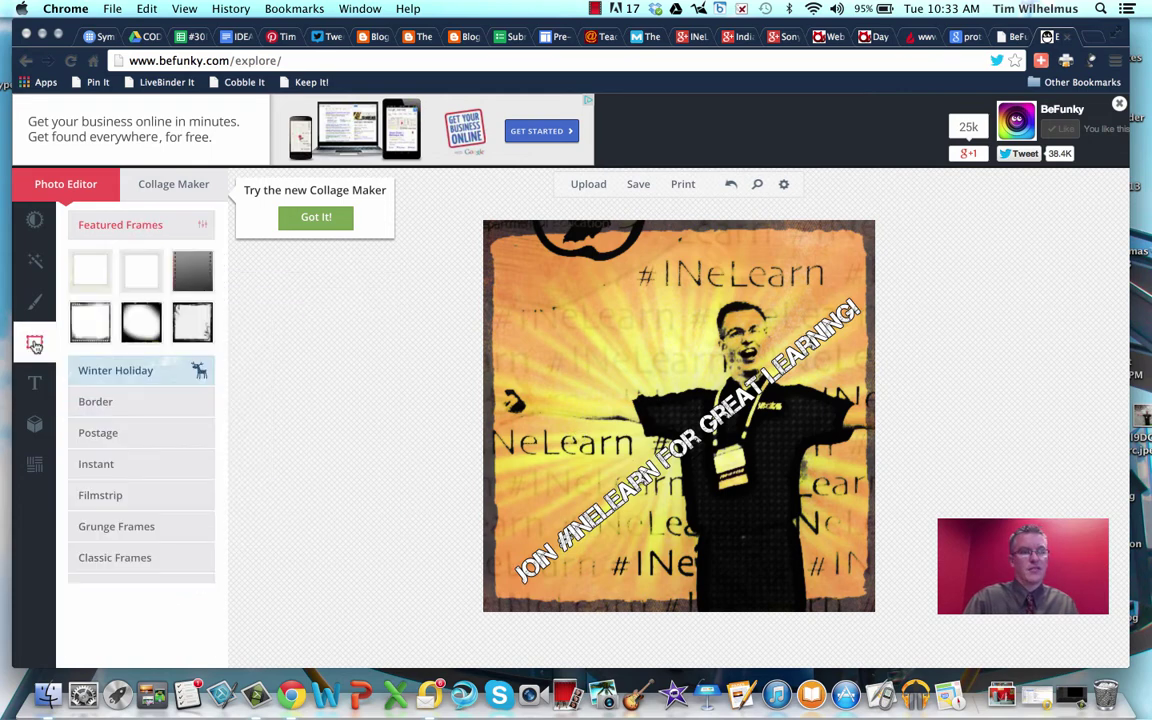
left_click(85, 325)
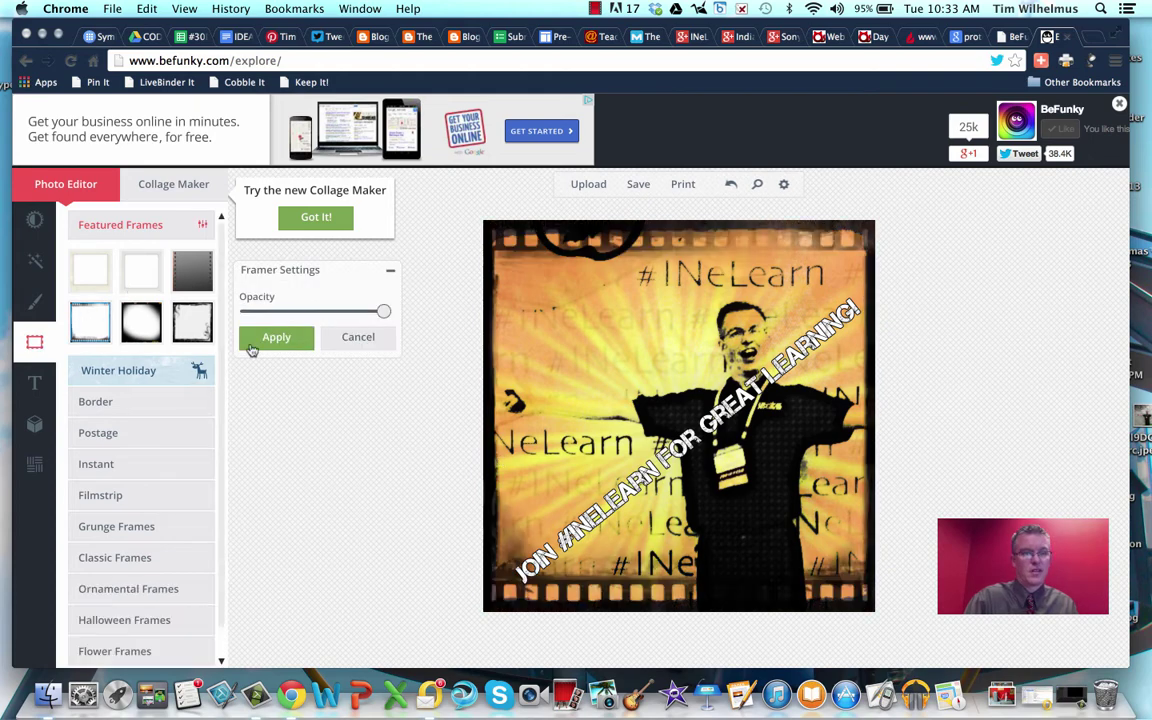
left_click(282, 337)
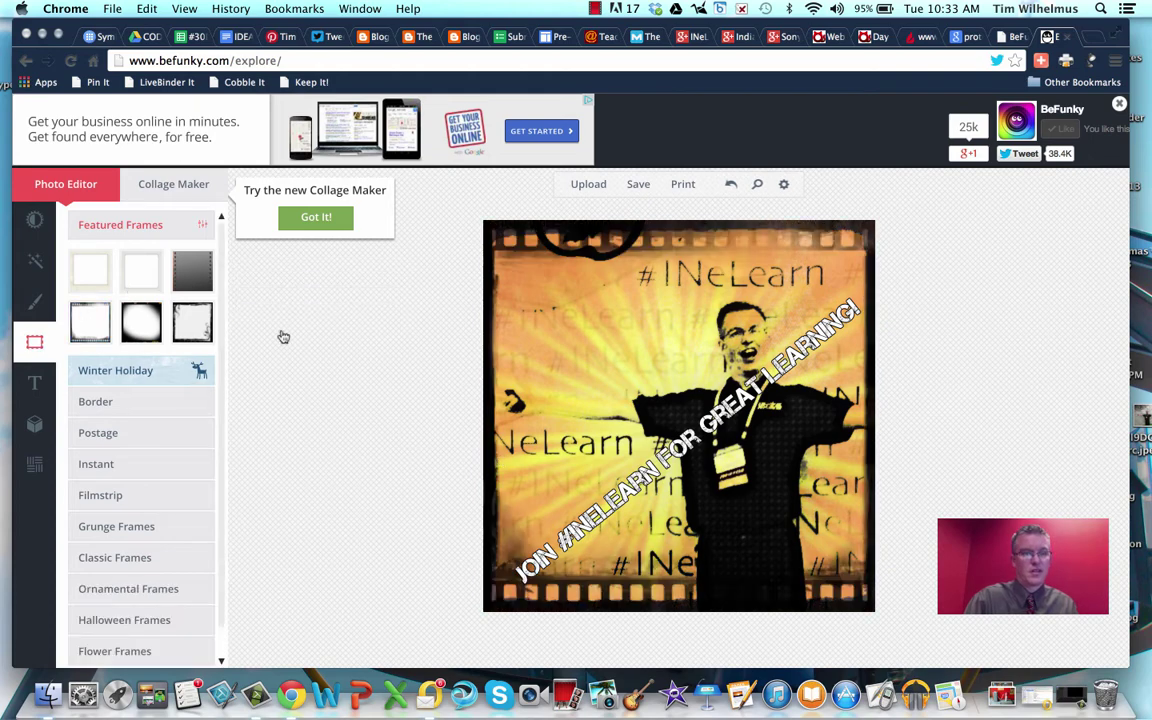
Add the black ninja-like character from Featured Goodies and place it in the photo's upper-left corner, then show the Featured Textures
left_click(34, 383)
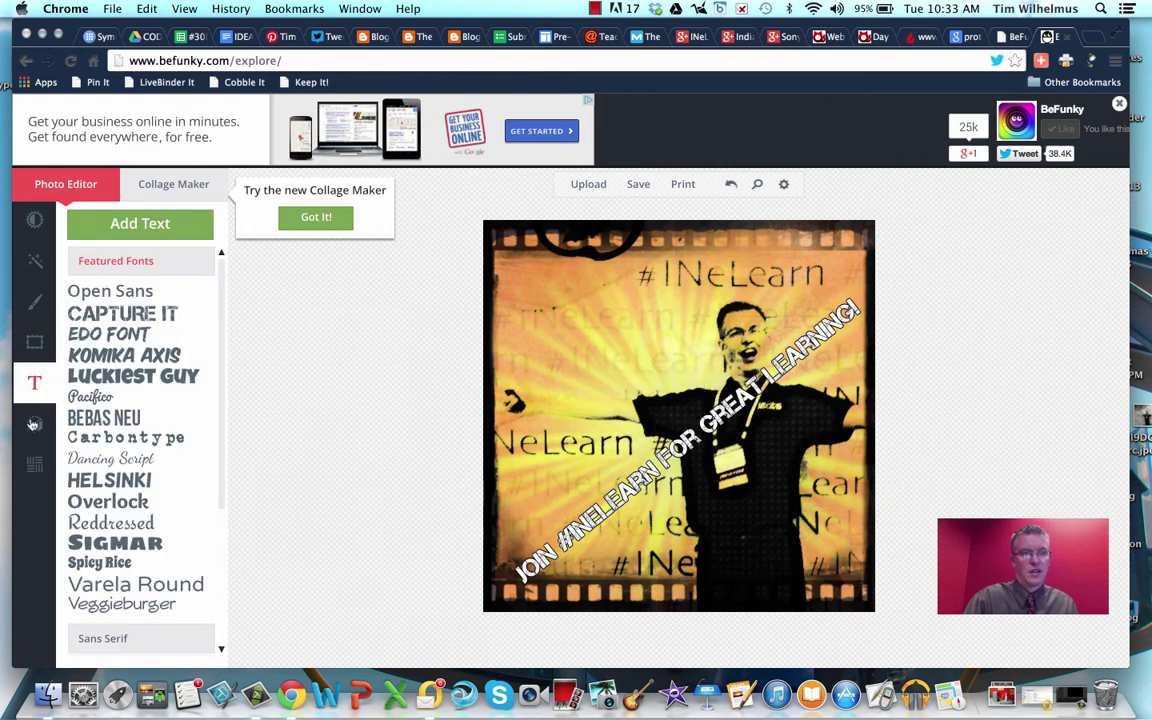
left_click(33, 425)
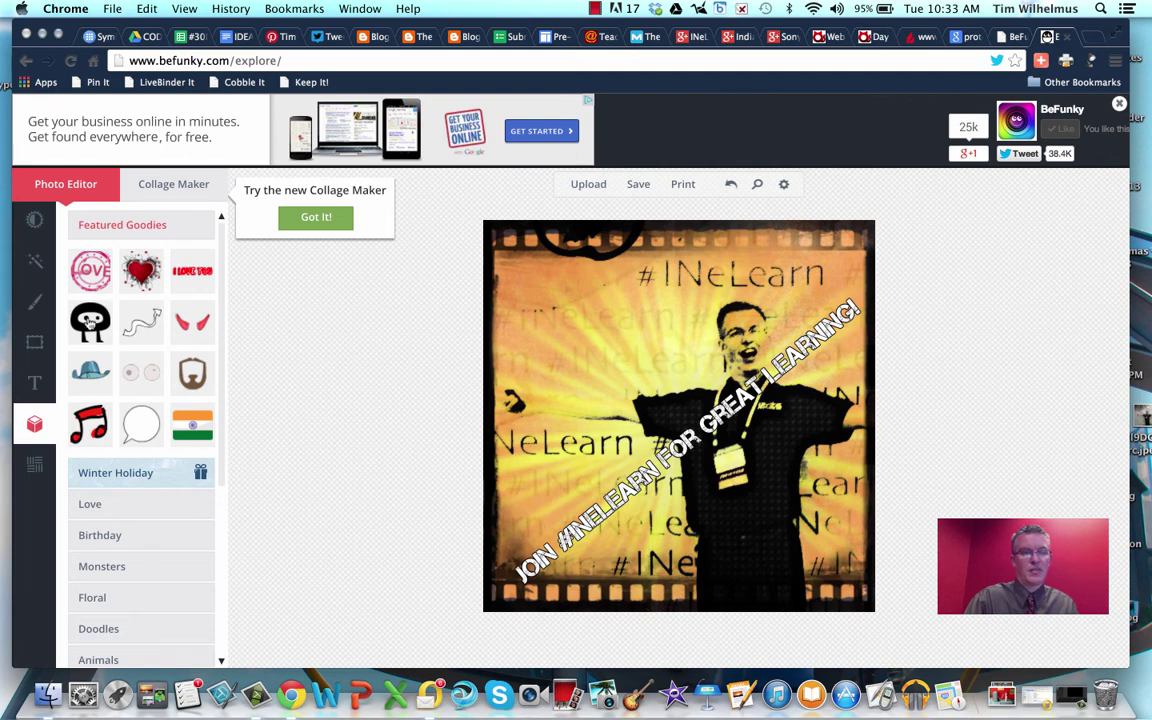
left_click(90, 321)
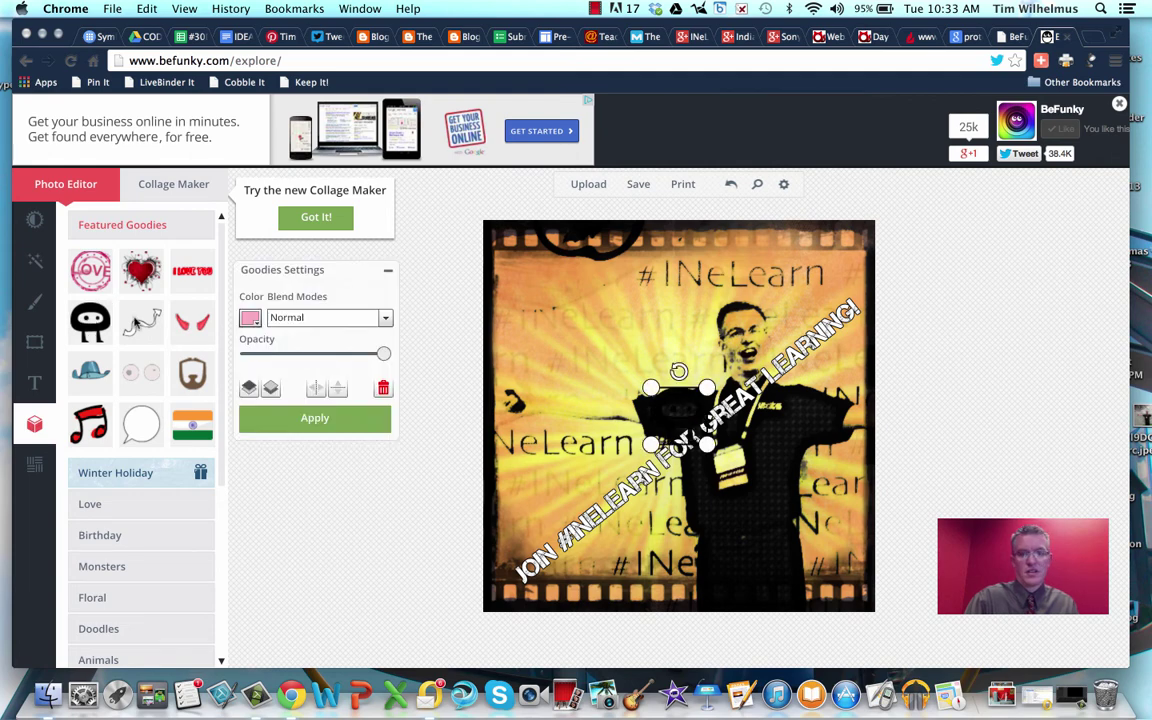
left_click_drag(678, 400, 539, 278)
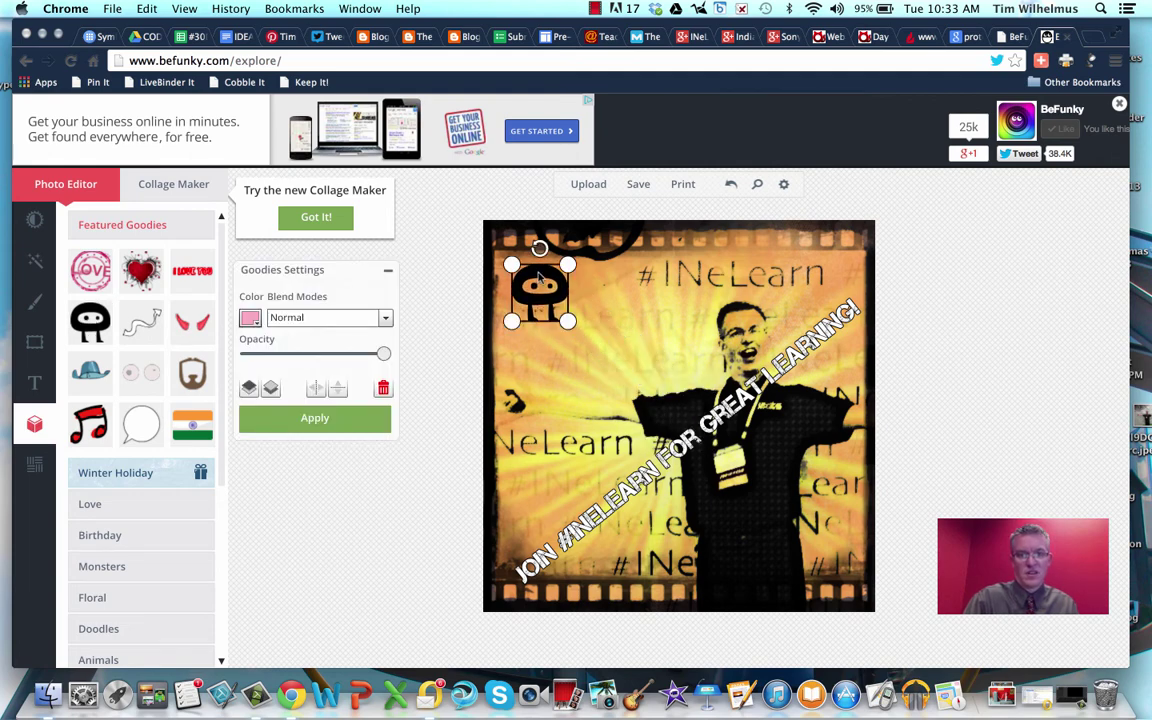
left_click(435, 400)
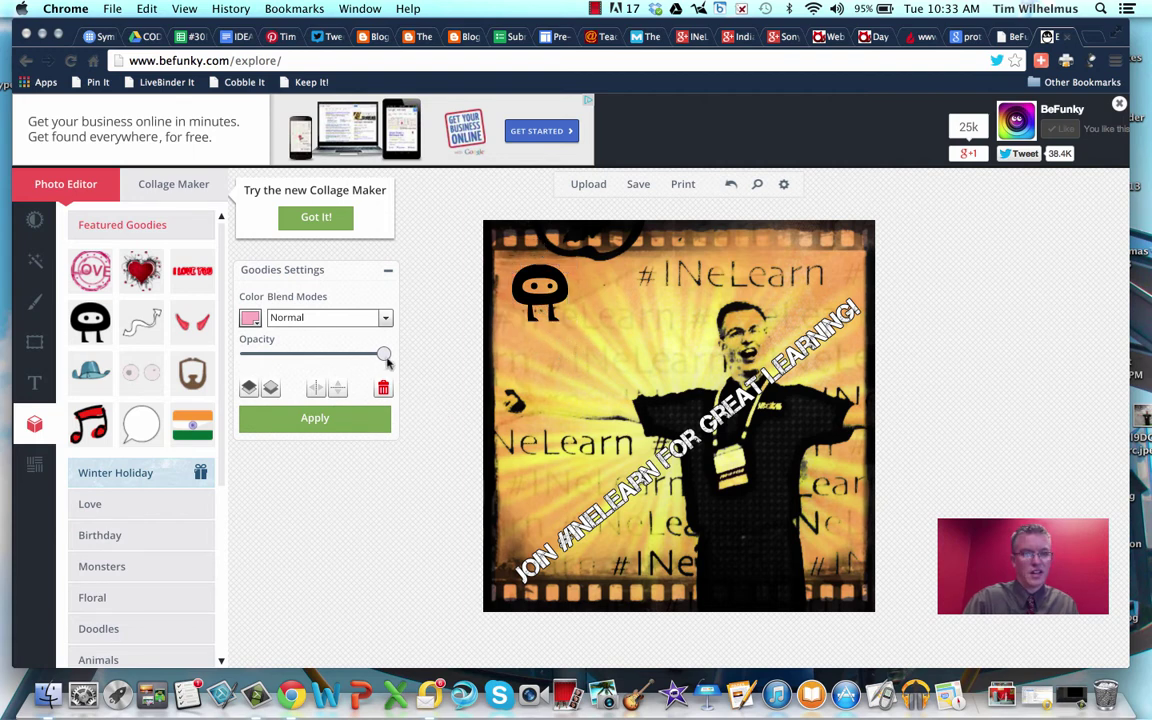
left_click(34, 465)
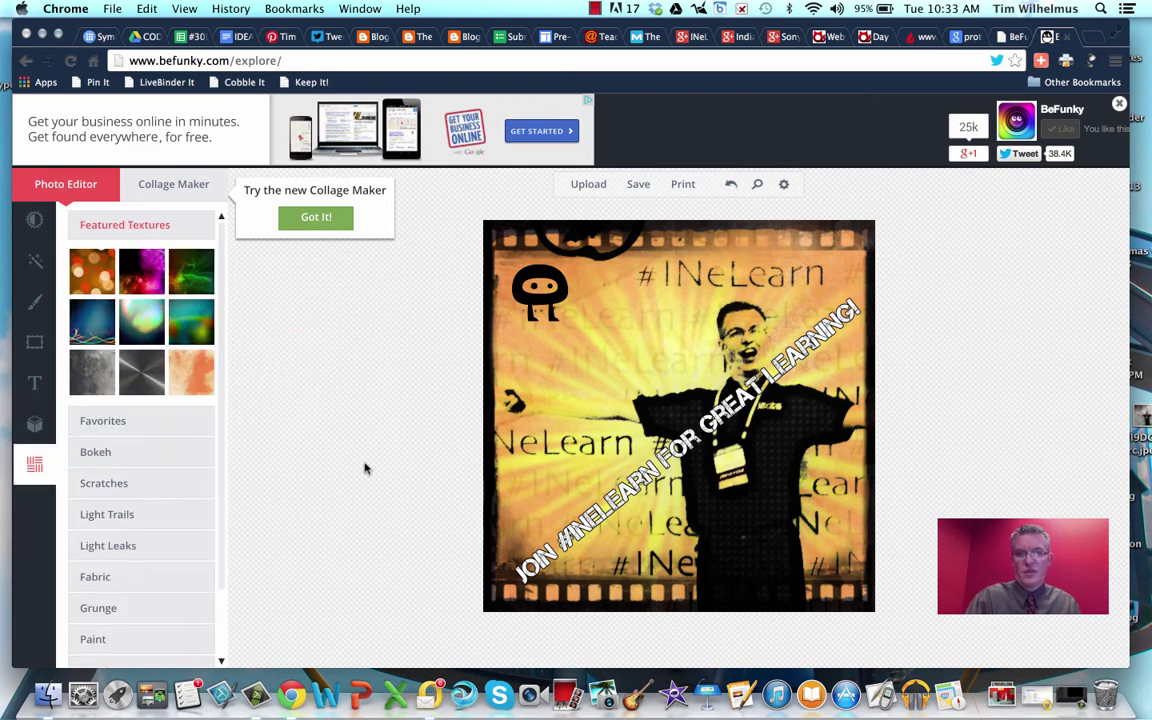
Save and share the image publicly to BeFunky and the desktop with the comment "#INelearn"
left_click(640, 186)
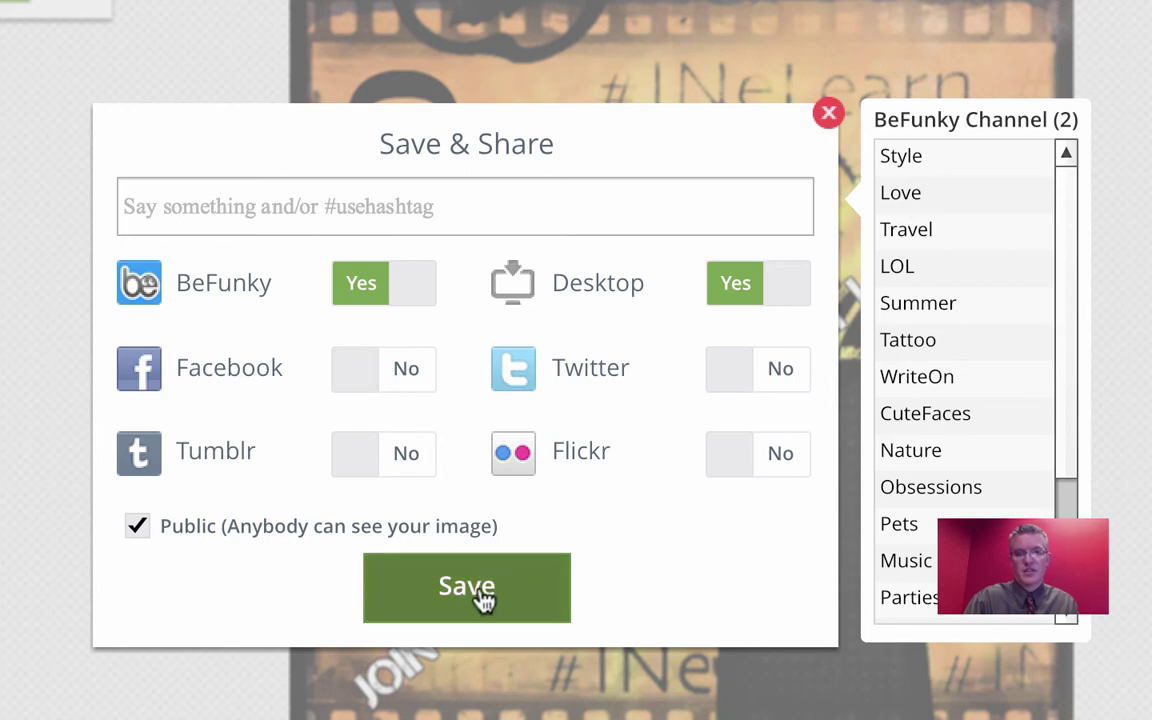
left_click(200, 207)
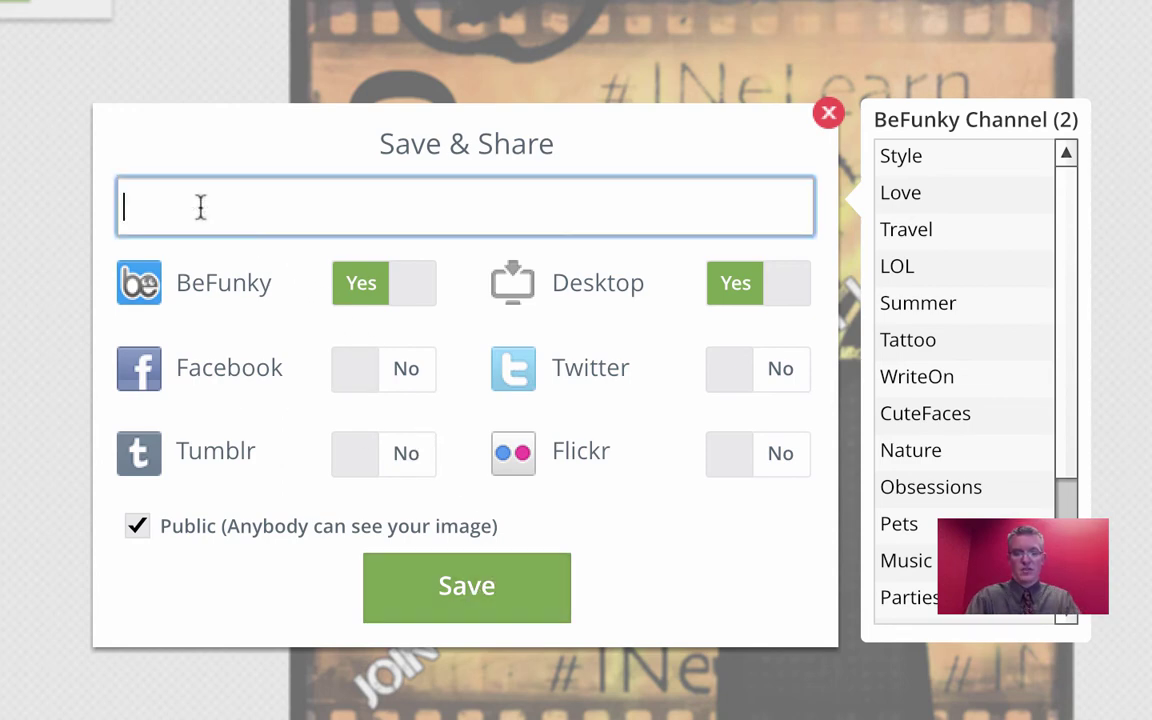
type("#INelearn")
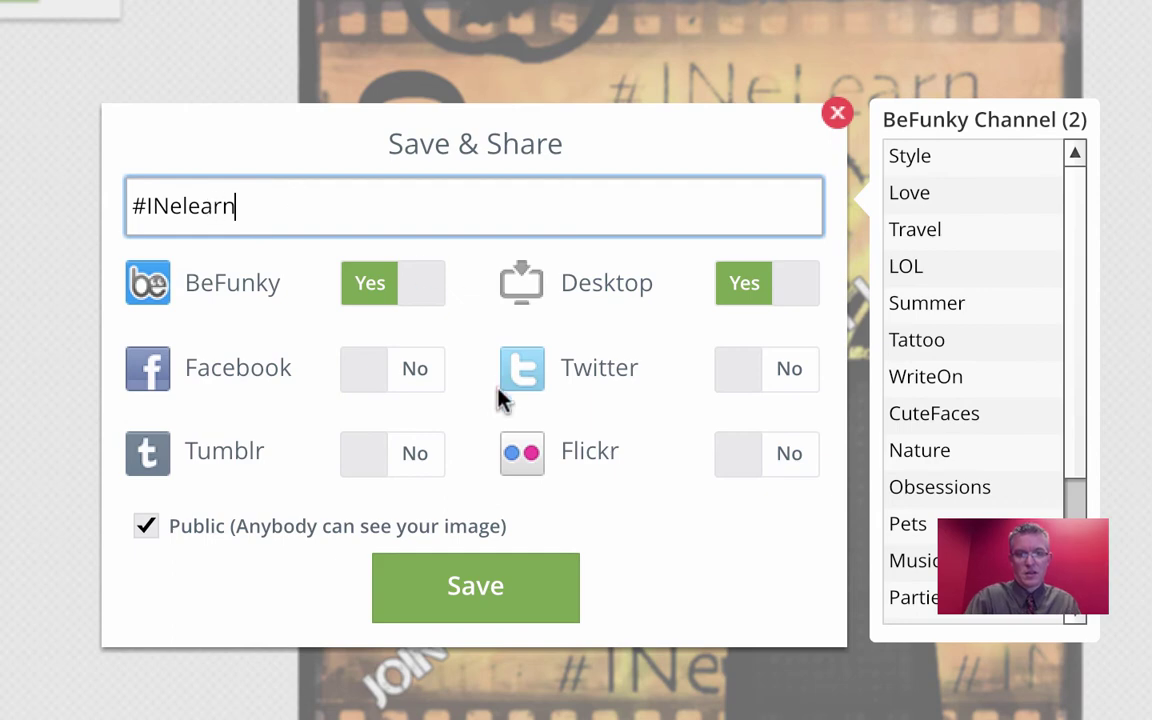
left_click(488, 606)
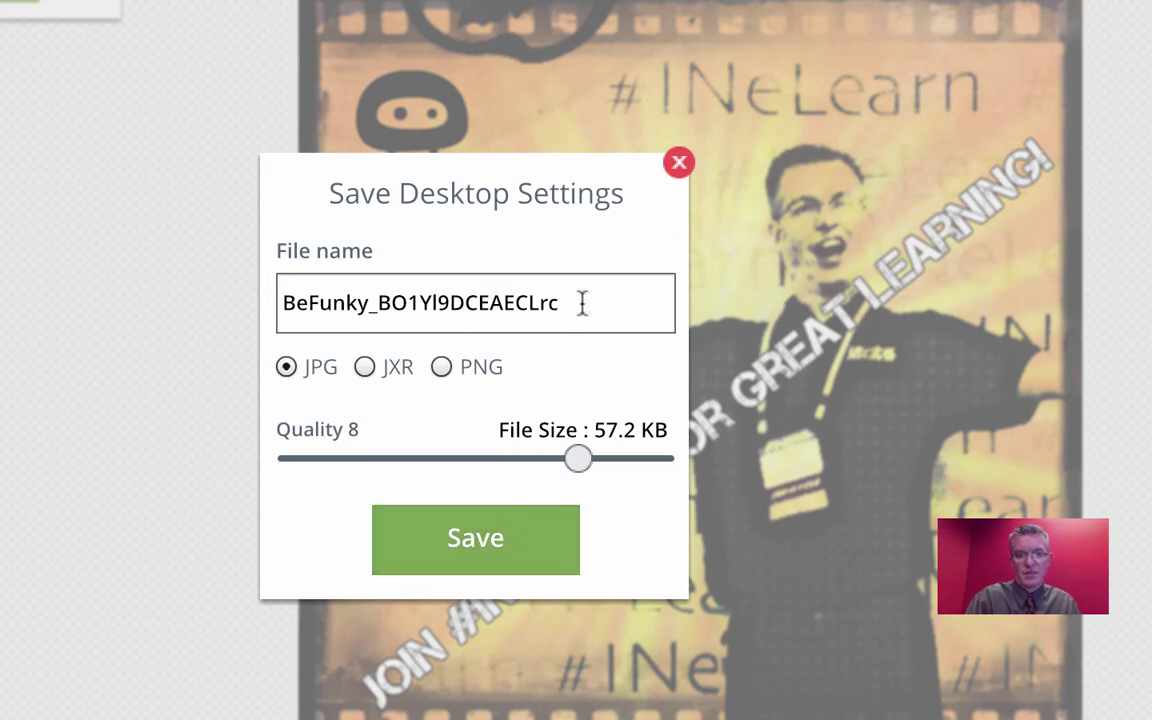
Shorten the file name to BeFunky and save the image as a JPG in the Desktop folder, accepting the .jpg extension
left_click_drag(565, 302, 377, 304)
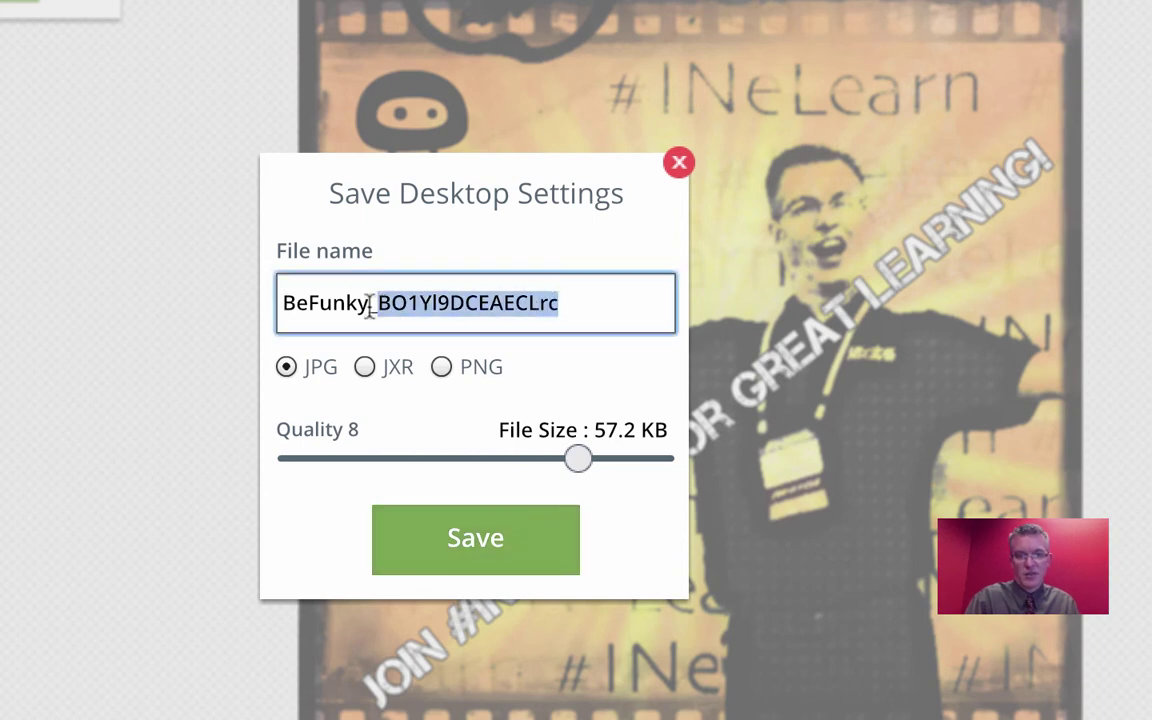
key("BackSpace")
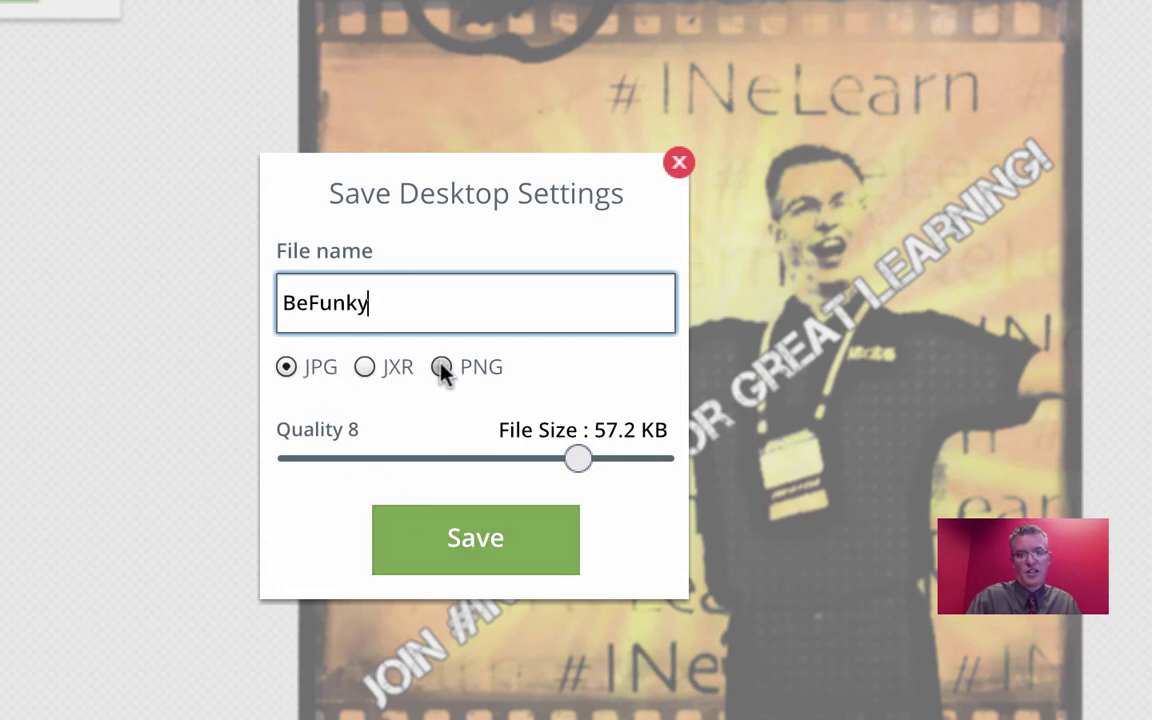
left_click(508, 545)
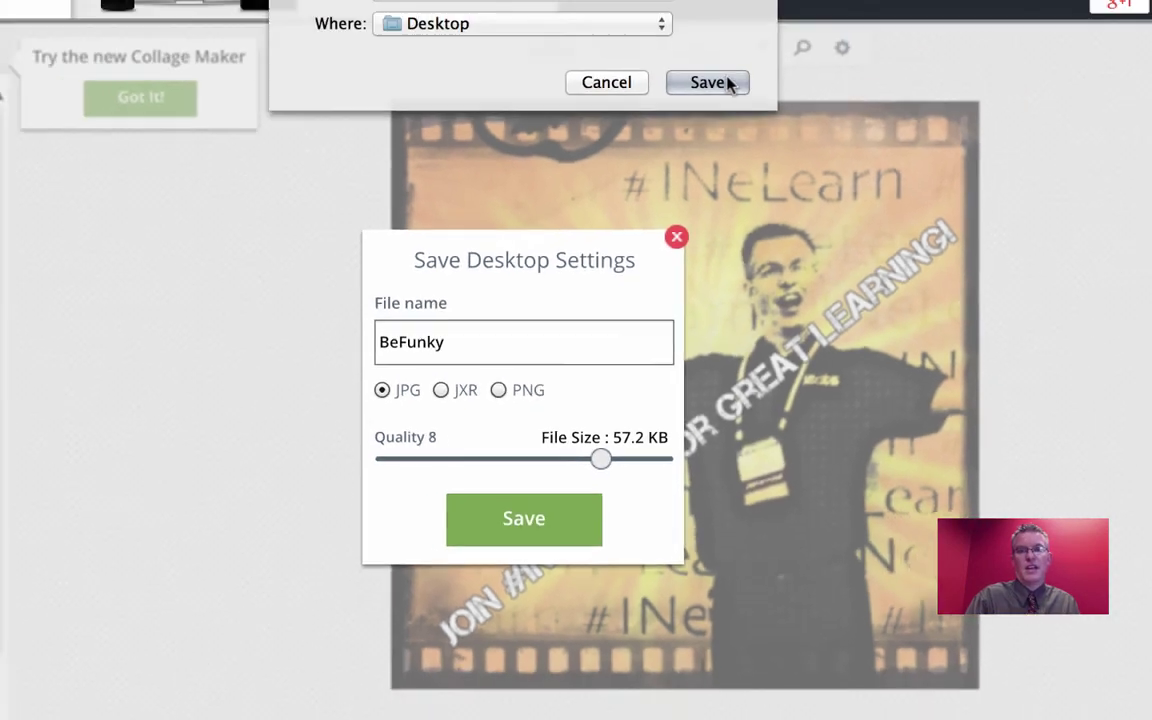
left_click(728, 84)
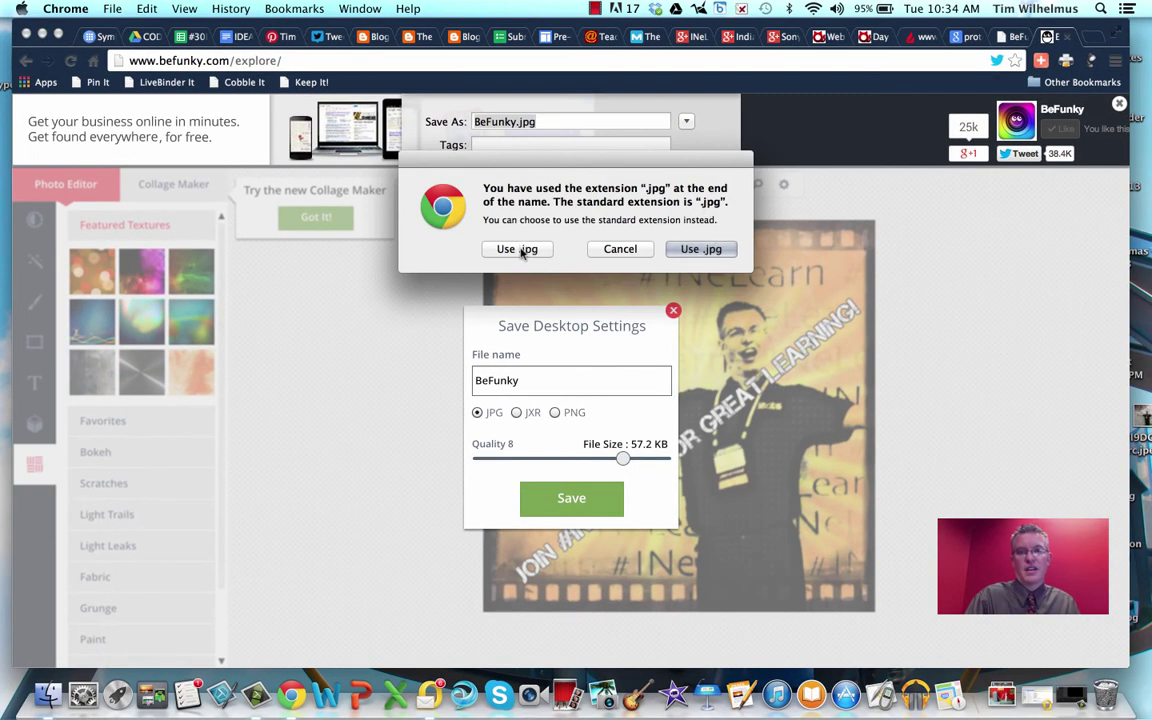
left_click(517, 250)
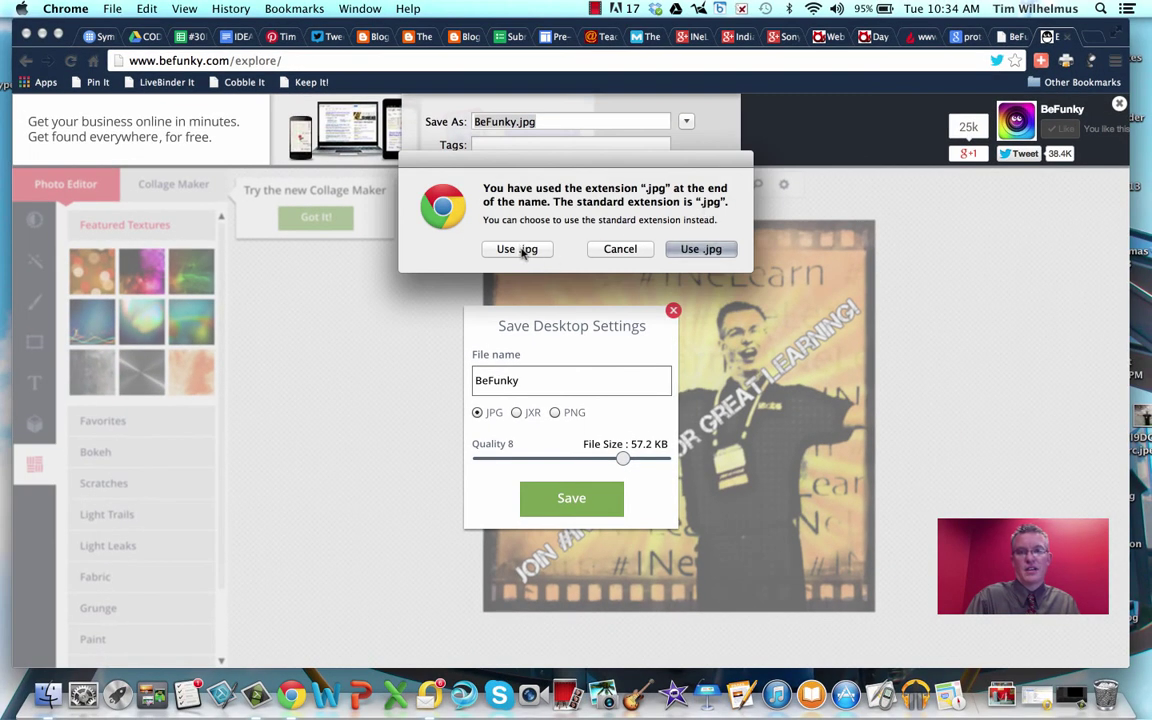